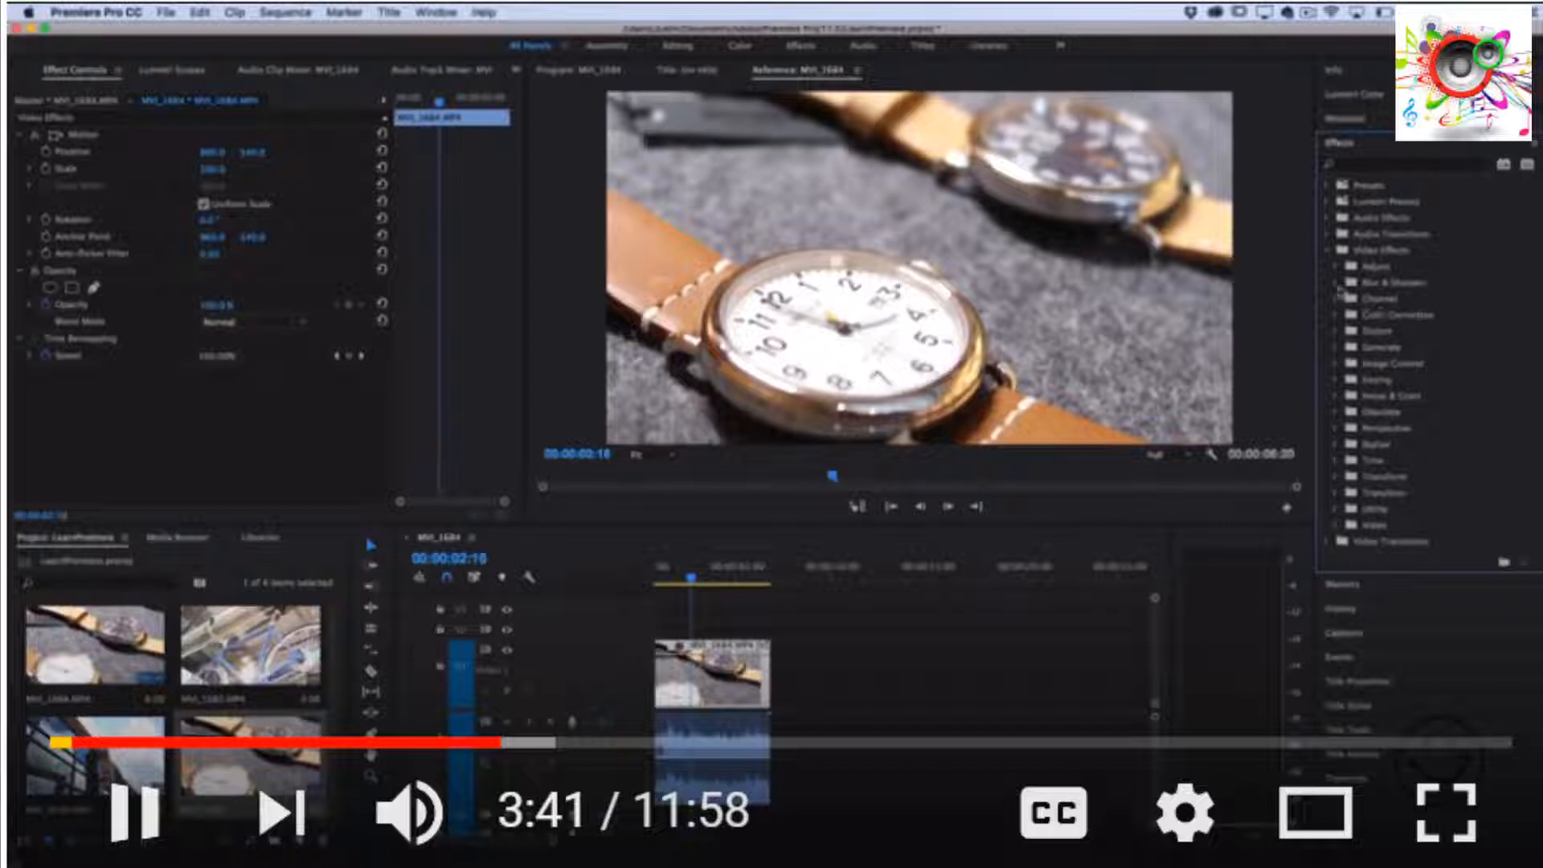
# Apply the Directional Blur video effect to the watch clip in the timeline and adjust its blur length and direction
pyautogui.click(1336, 282)
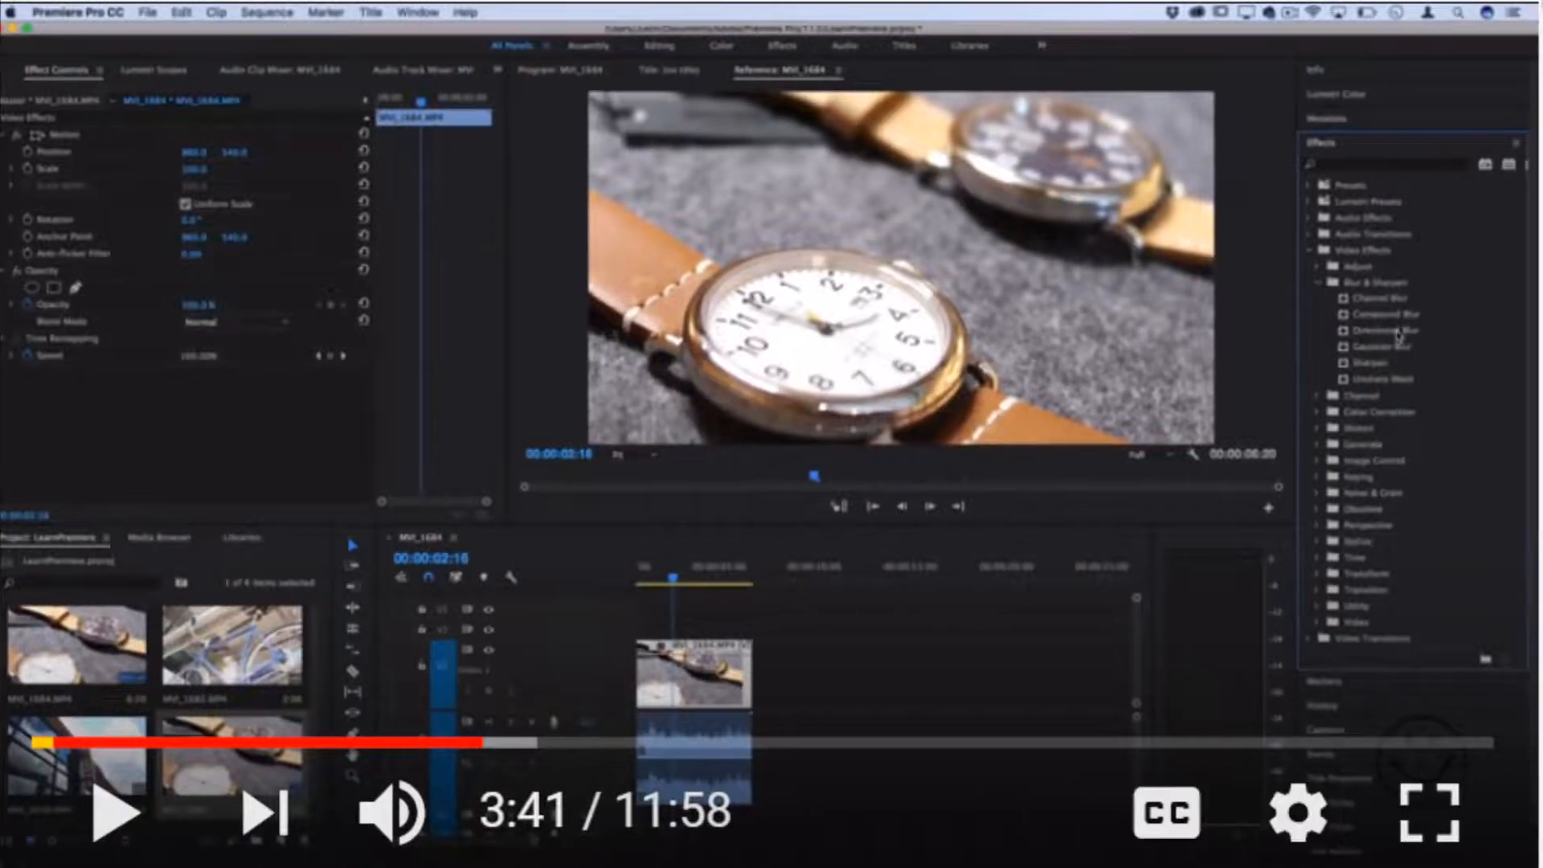
pyautogui.click(1415, 333)
pyautogui.moveTo(753, 637); pyautogui.dragTo(699, 679)
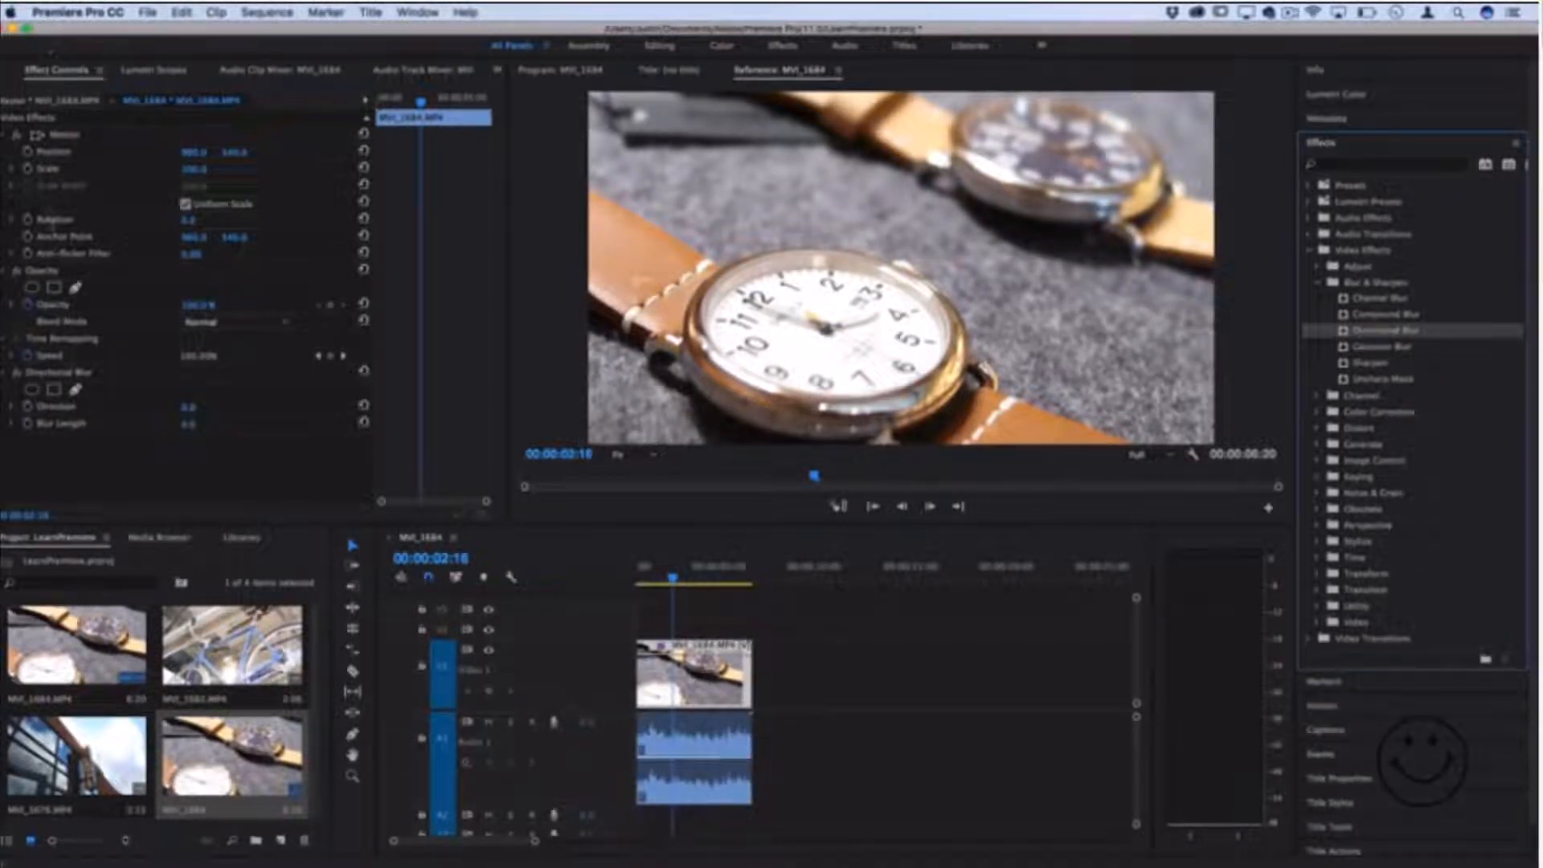
pyautogui.click(81, 373)
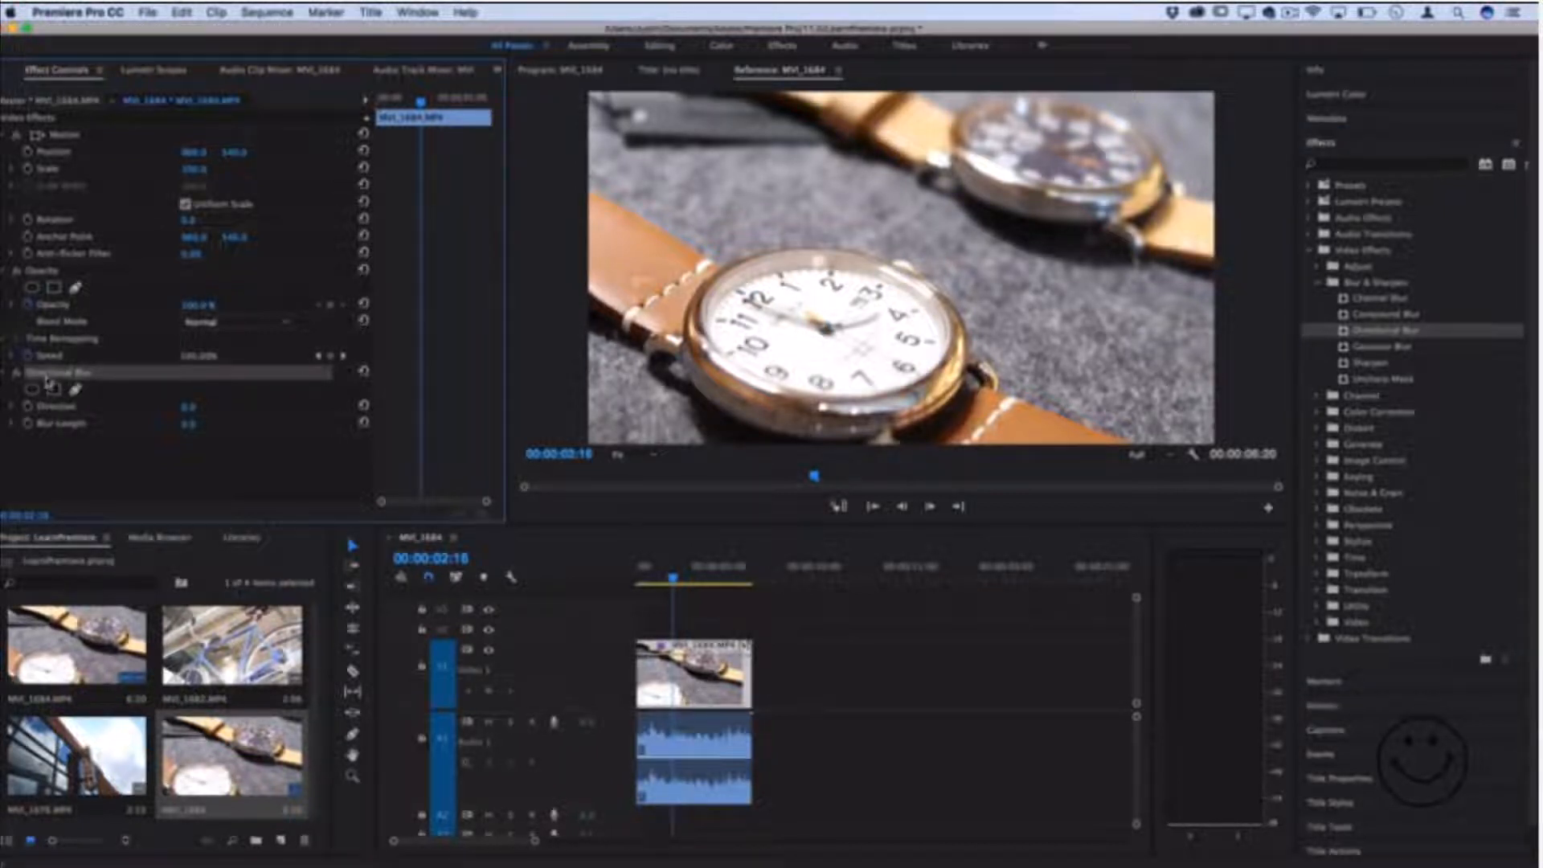
pyautogui.moveTo(187, 424); pyautogui.dragTo(260, 407)
pyautogui.click(178, 410)
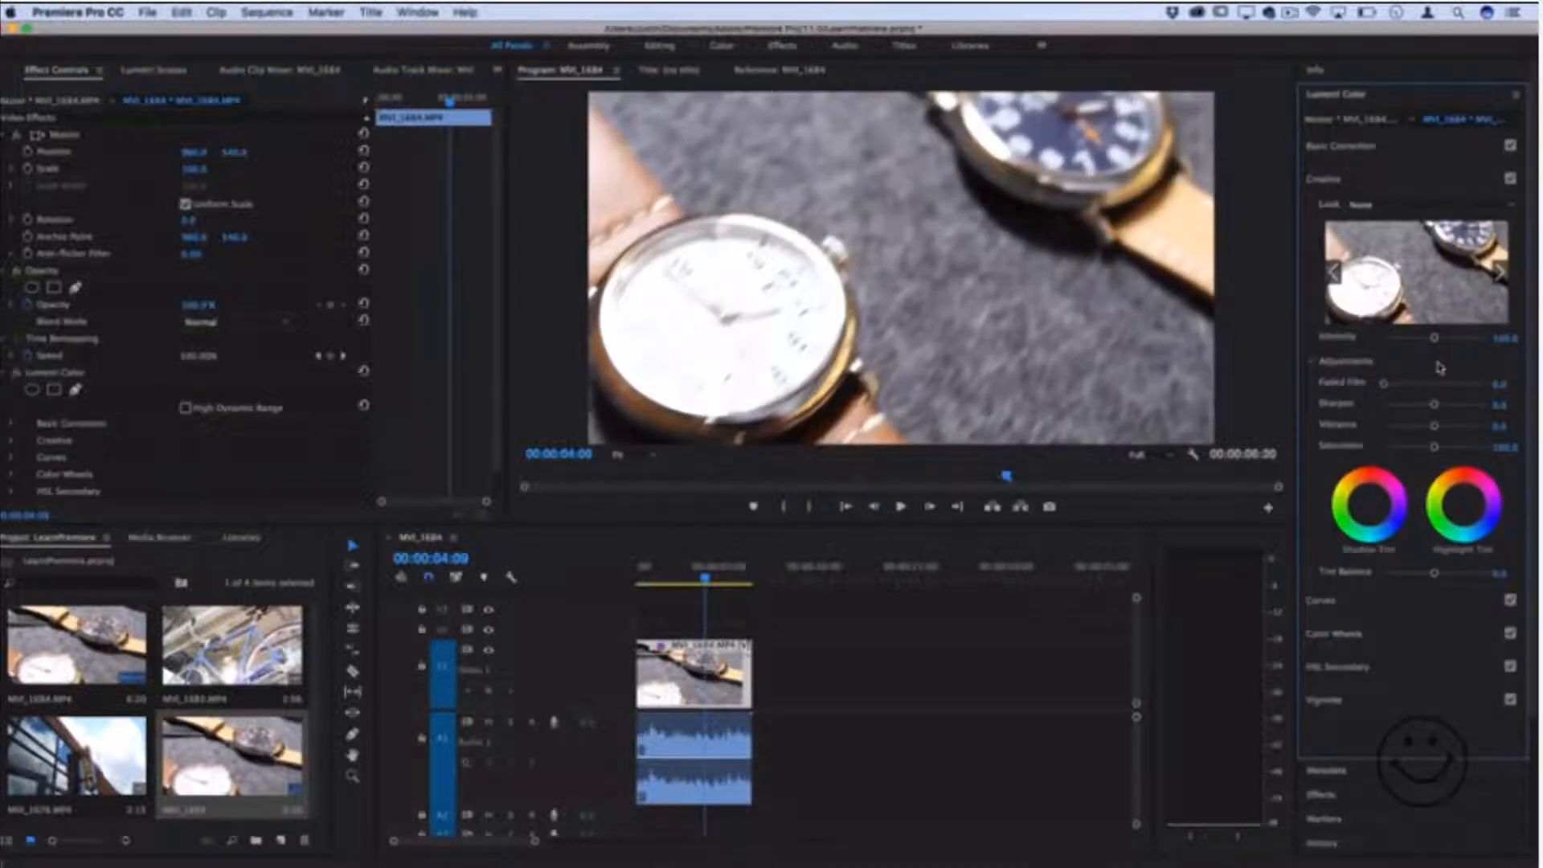
# Apply the Fuji F125 Kodak 2393 (by Adobe) creative look to the watch clip and raise Faded Film to about 15
pyautogui.click(1500, 273)
pyautogui.click(1499, 273)
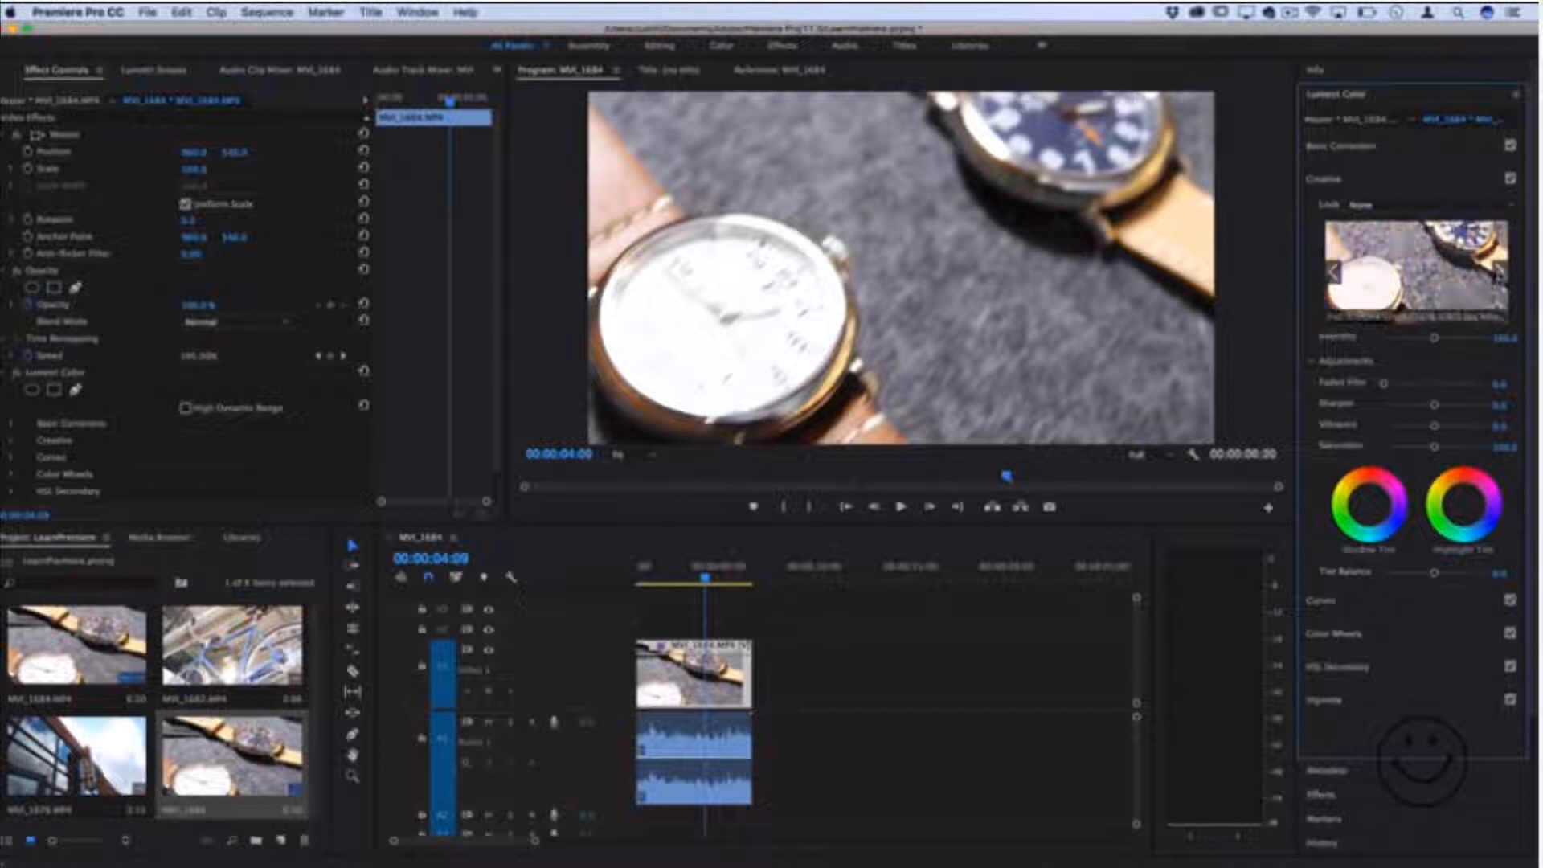
pyautogui.click(1500, 275)
pyautogui.click(1411, 276)
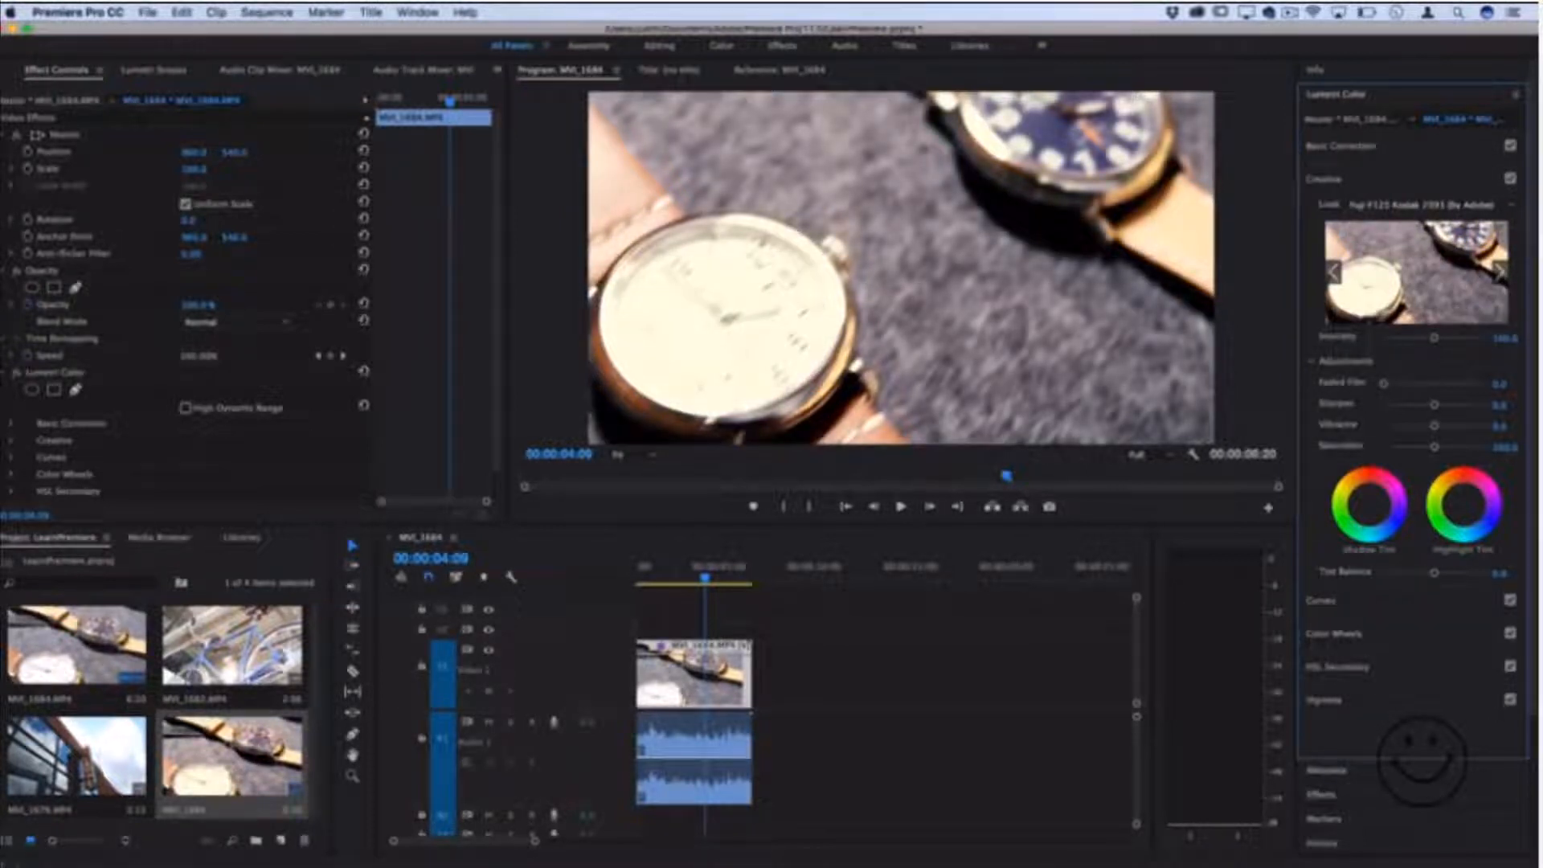
pyautogui.click(659, 579)
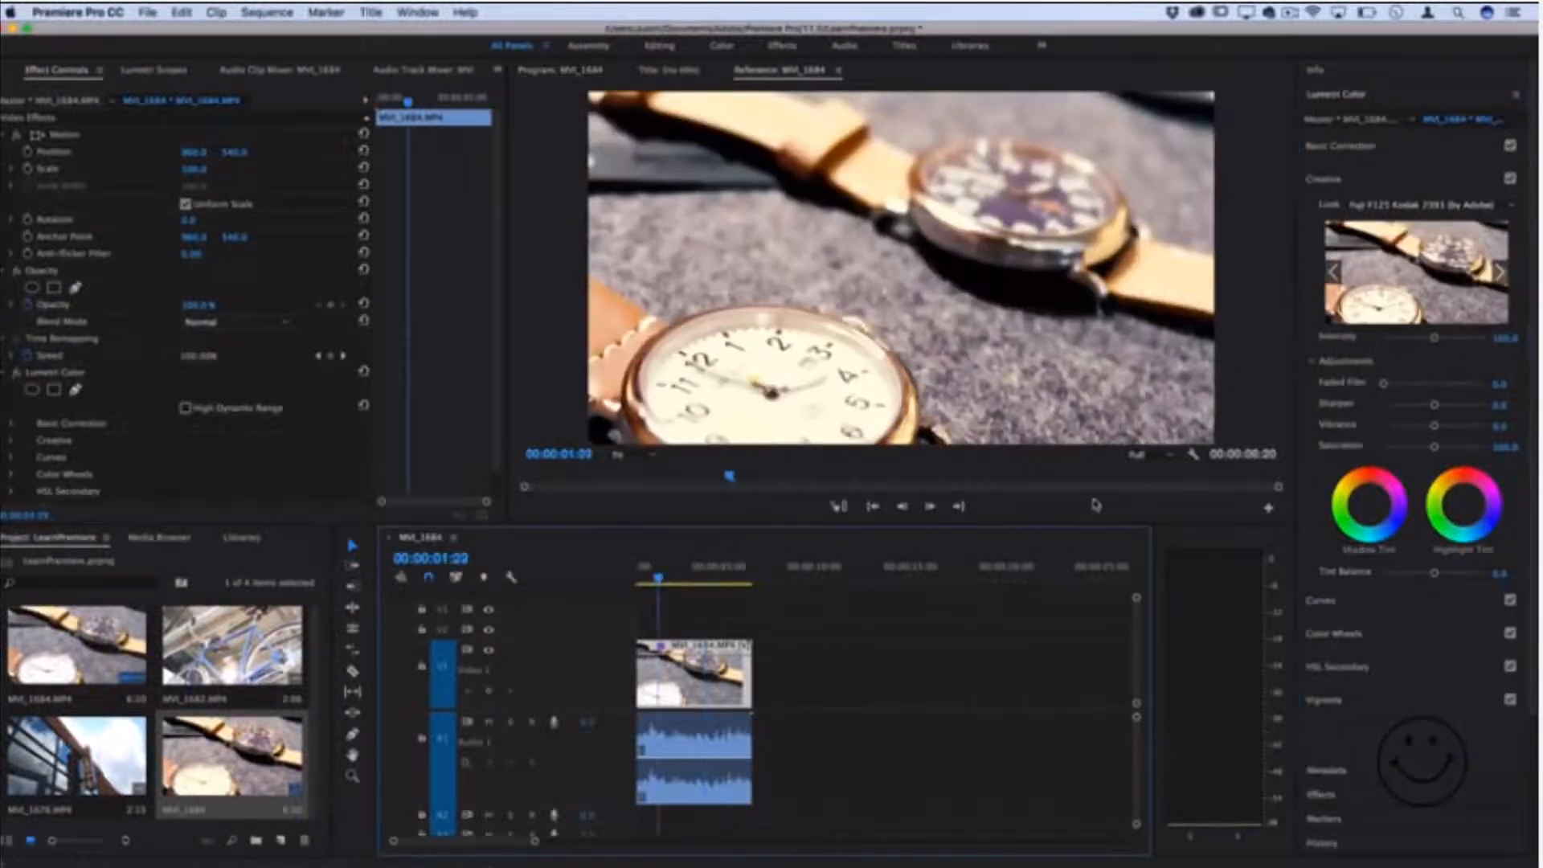
pyautogui.moveTo(1384, 386); pyautogui.dragTo(1408, 384)
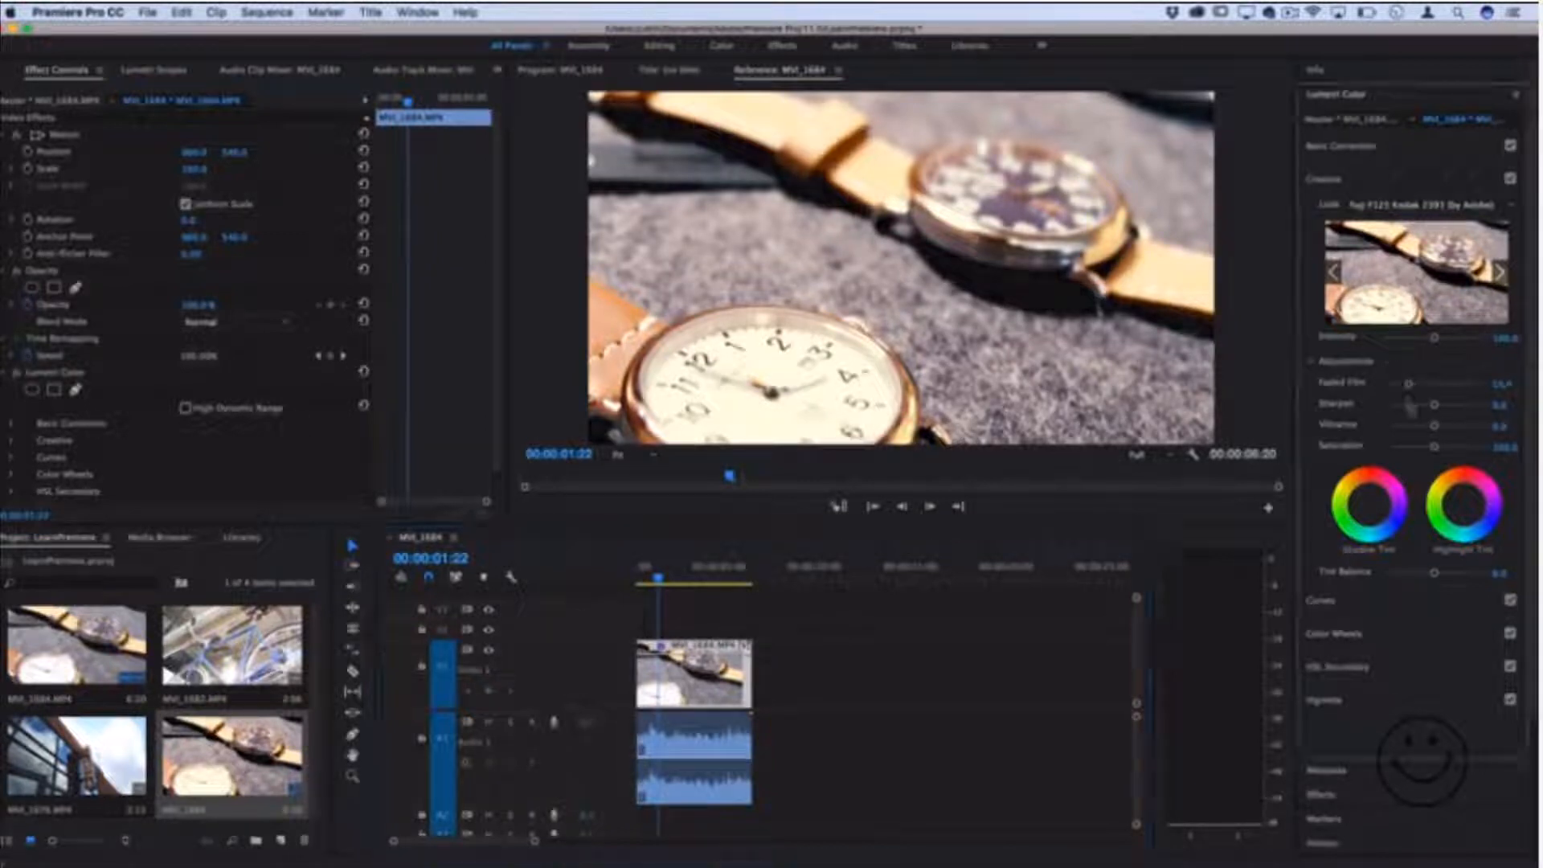
# Add a lower control point to the white RGB curve and lift the shadow end of the blue curve
pyautogui.click(1350, 608)
pyautogui.click(1373, 457)
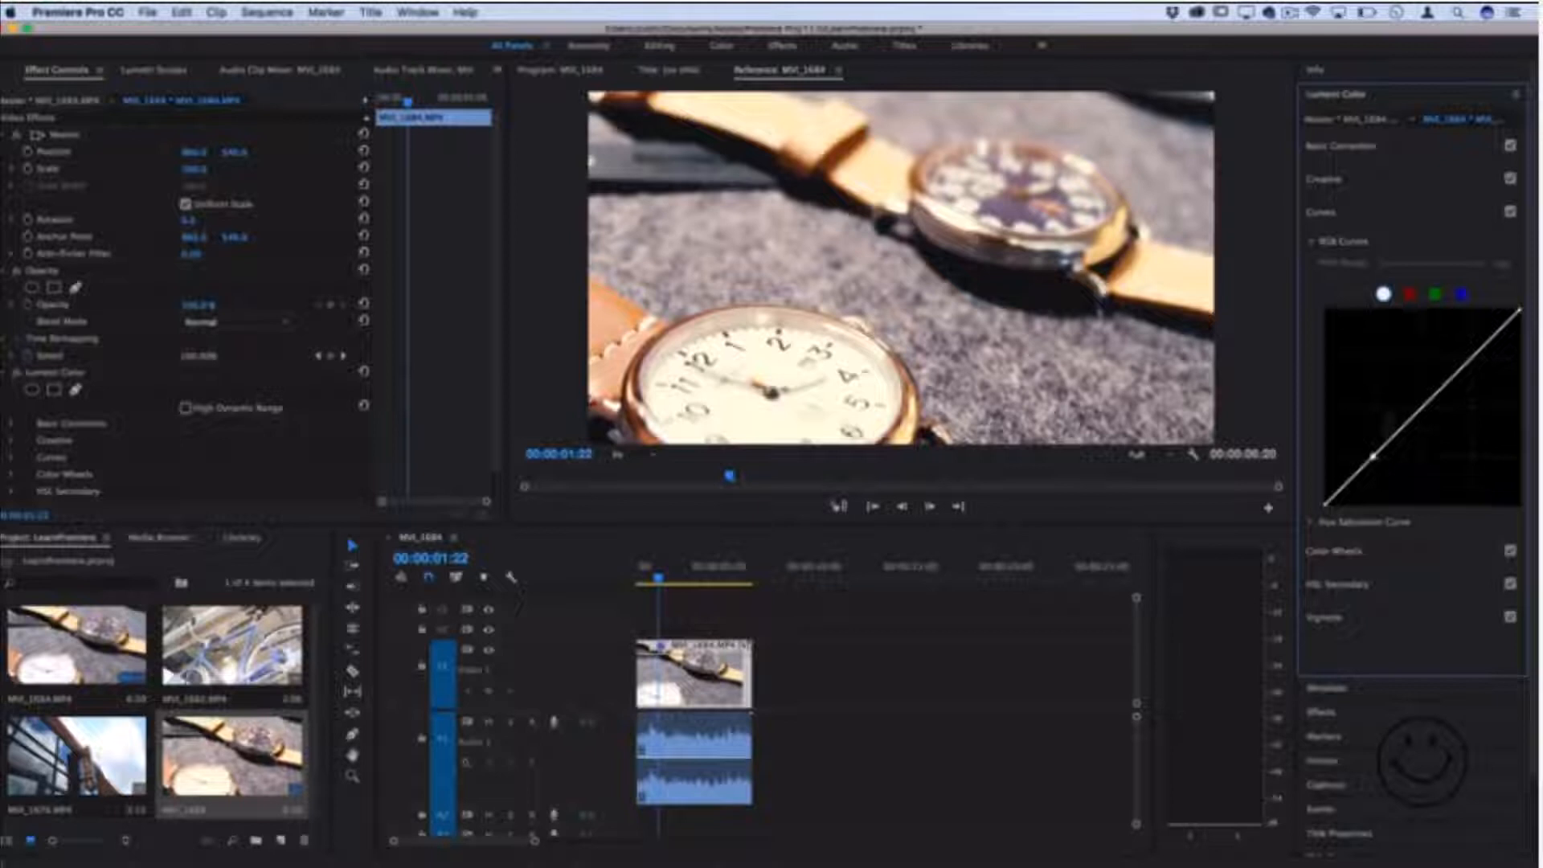
pyautogui.click(1454, 295)
pyautogui.moveTo(1373, 457); pyautogui.dragTo(1327, 489)
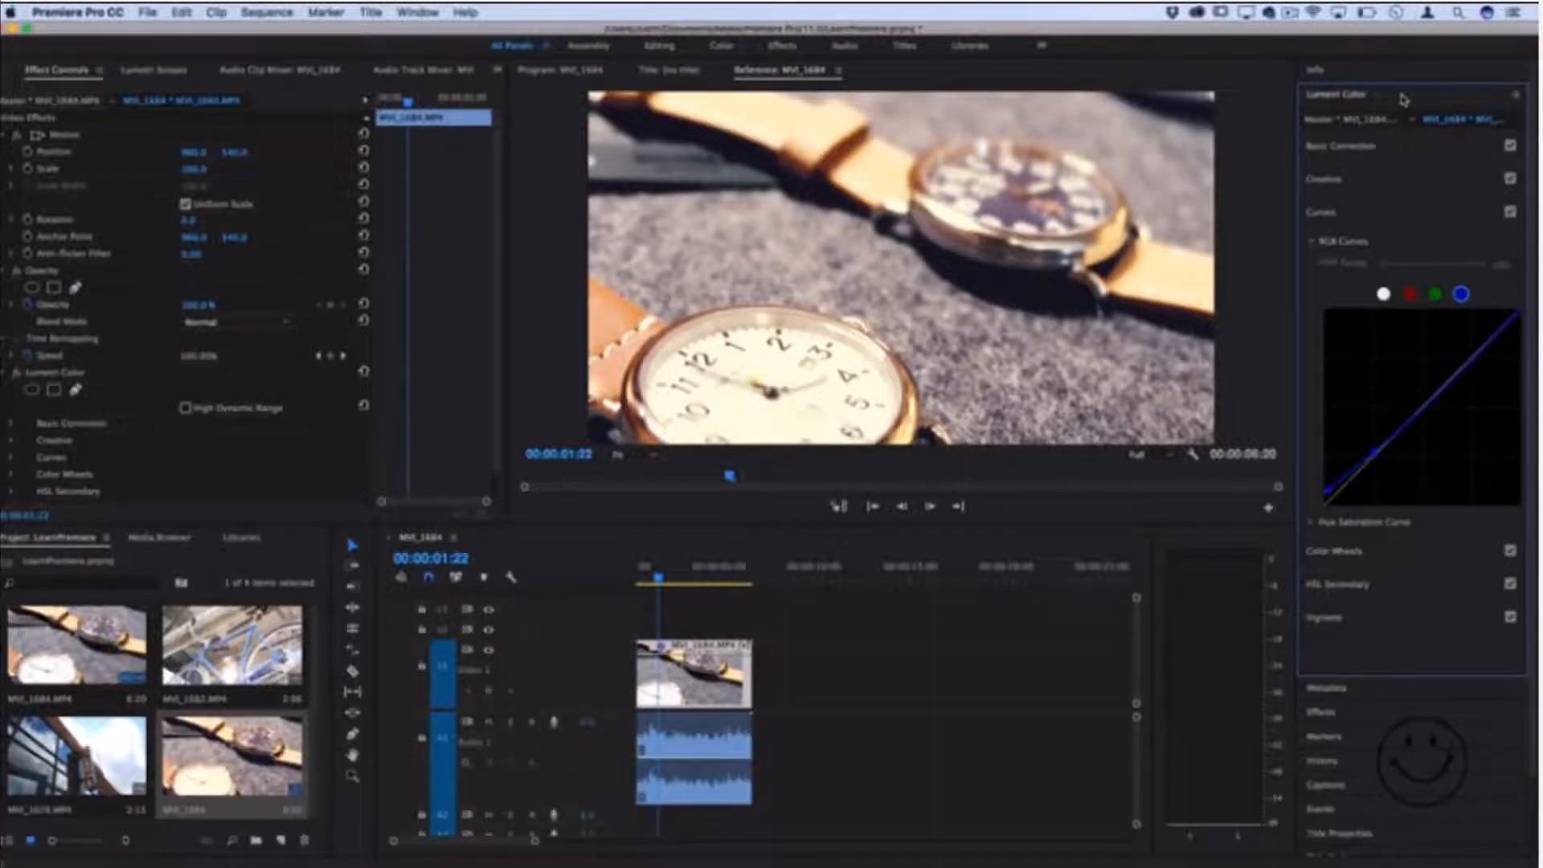
pyautogui.click(1402, 98)
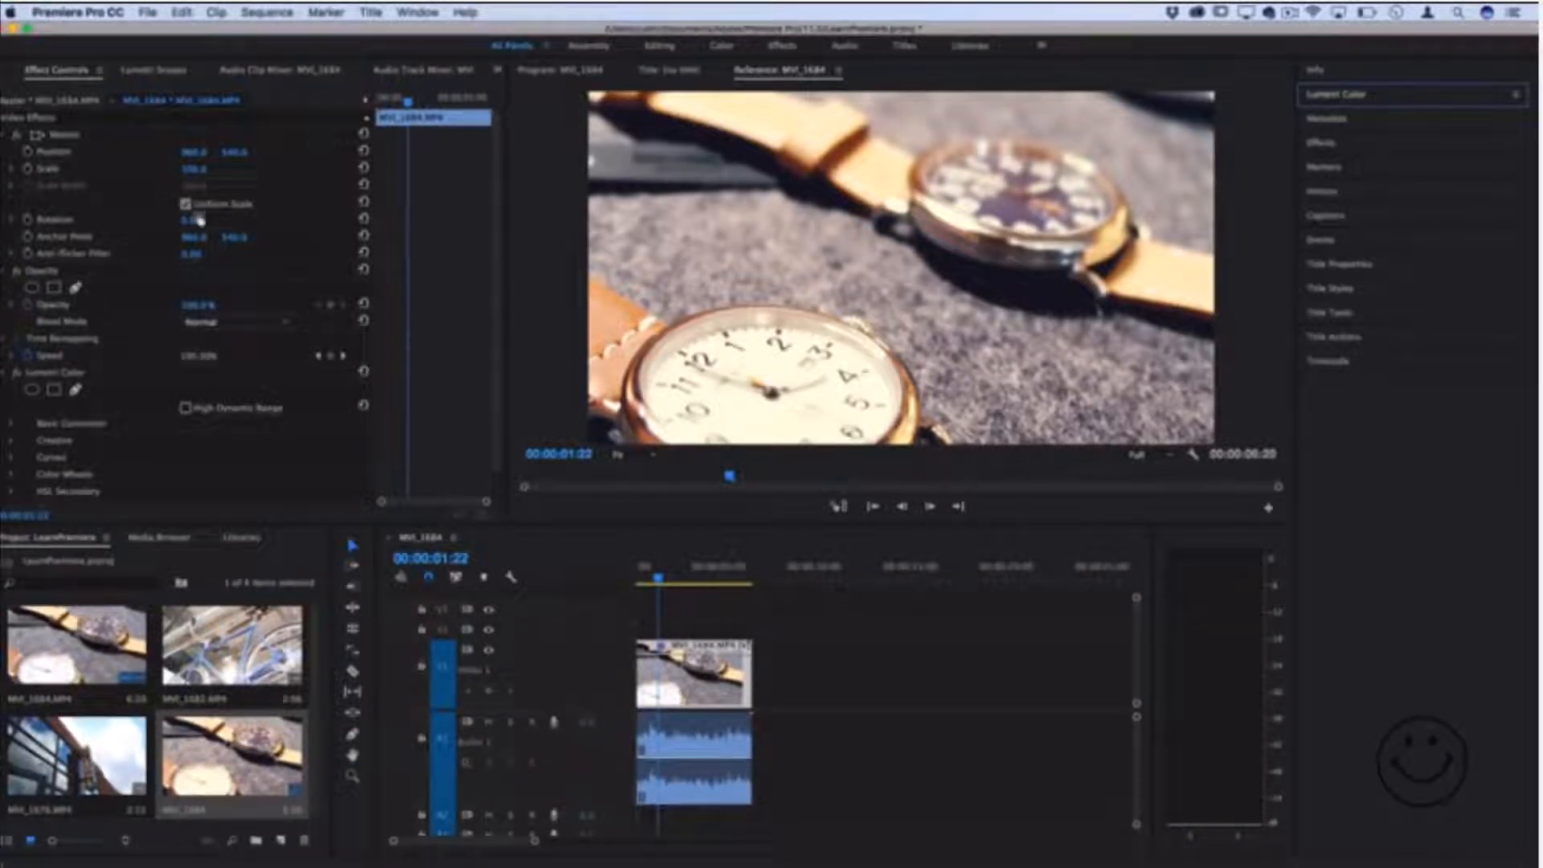
# Create a new sequence named Sequence 01 from the ARRI 1080p 24 preset after reviewing its settings
pyautogui.click(722, 626)
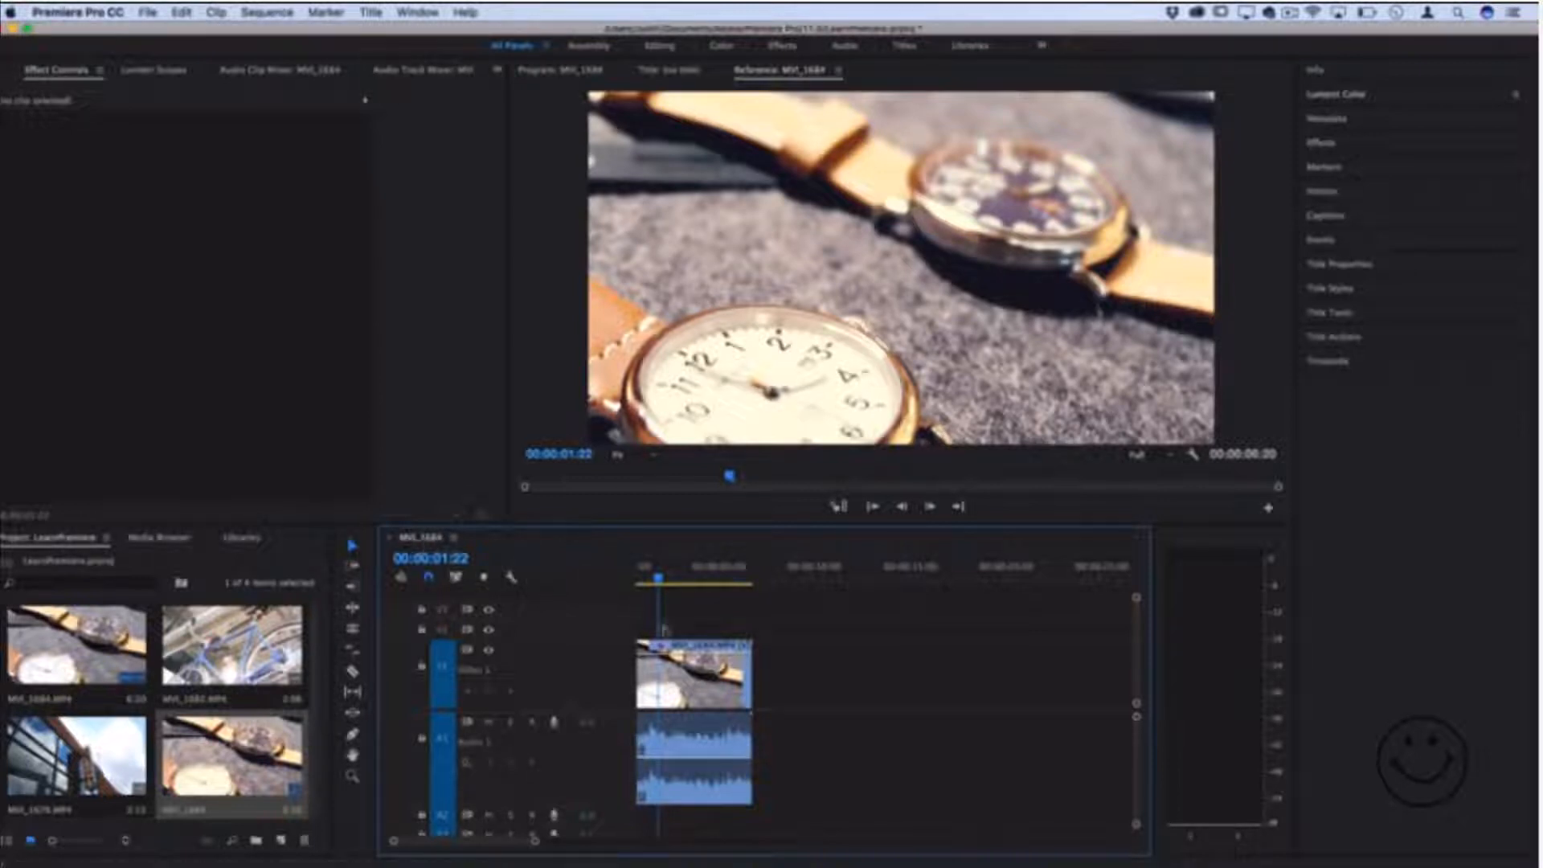
pyautogui.click(684, 680)
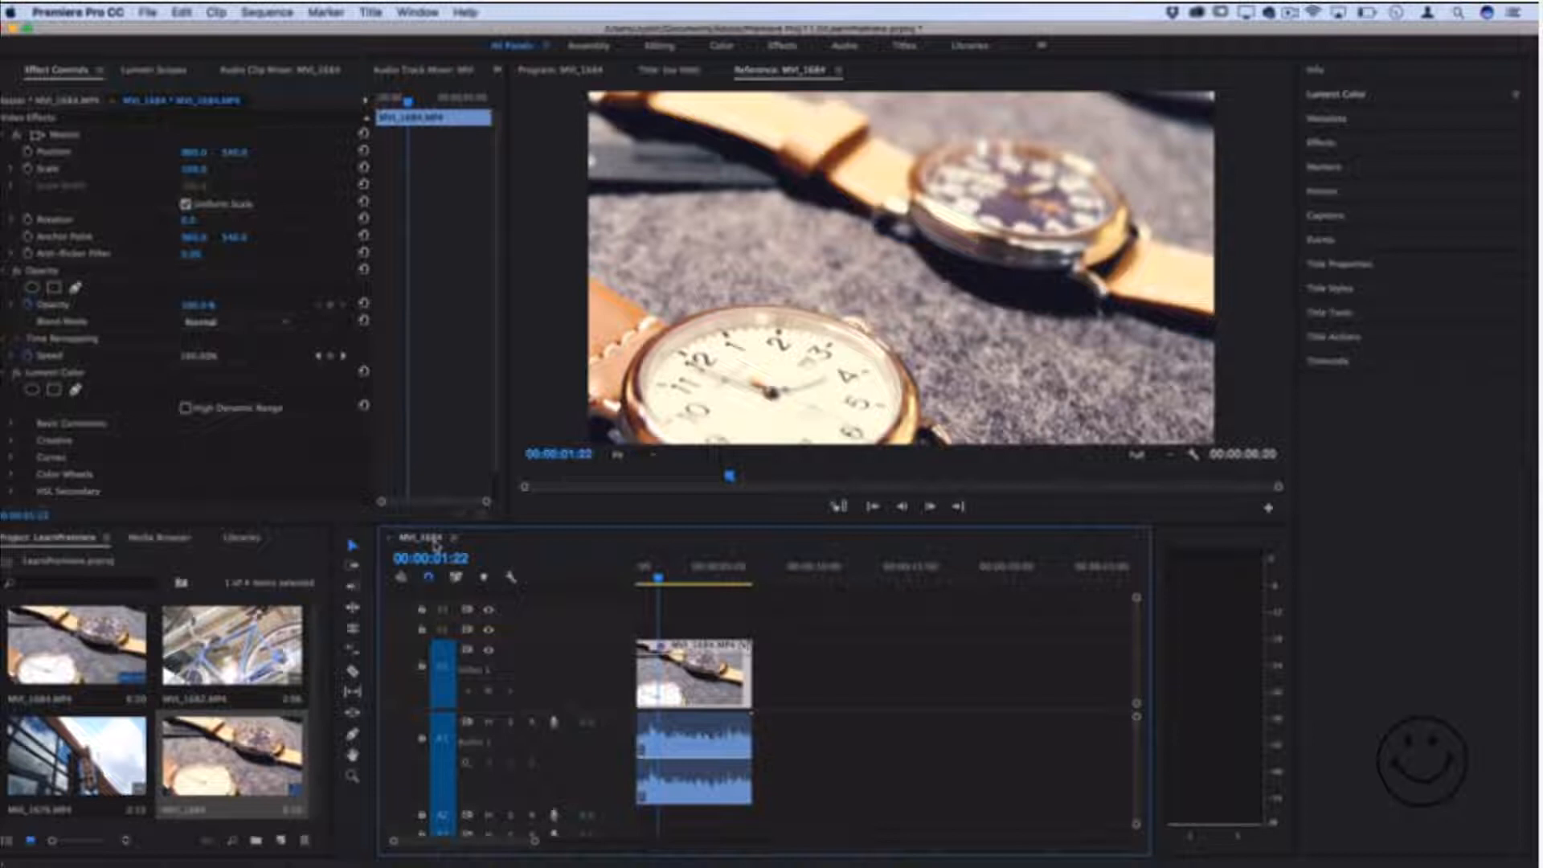
pyautogui.click(147, 12)
pyautogui.moveTo(157, 32)
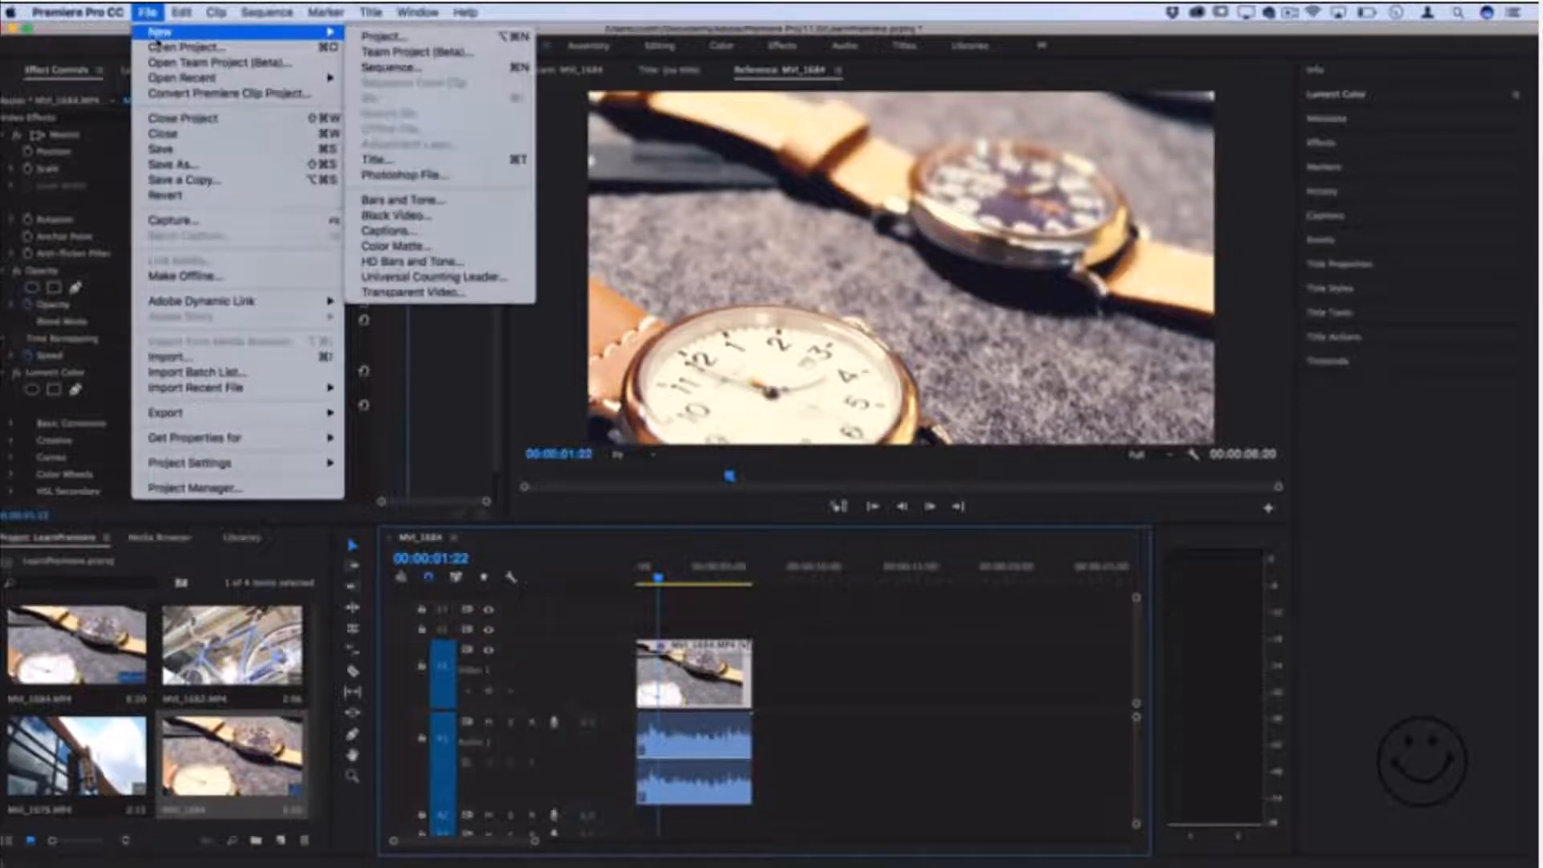
pyautogui.click(417, 69)
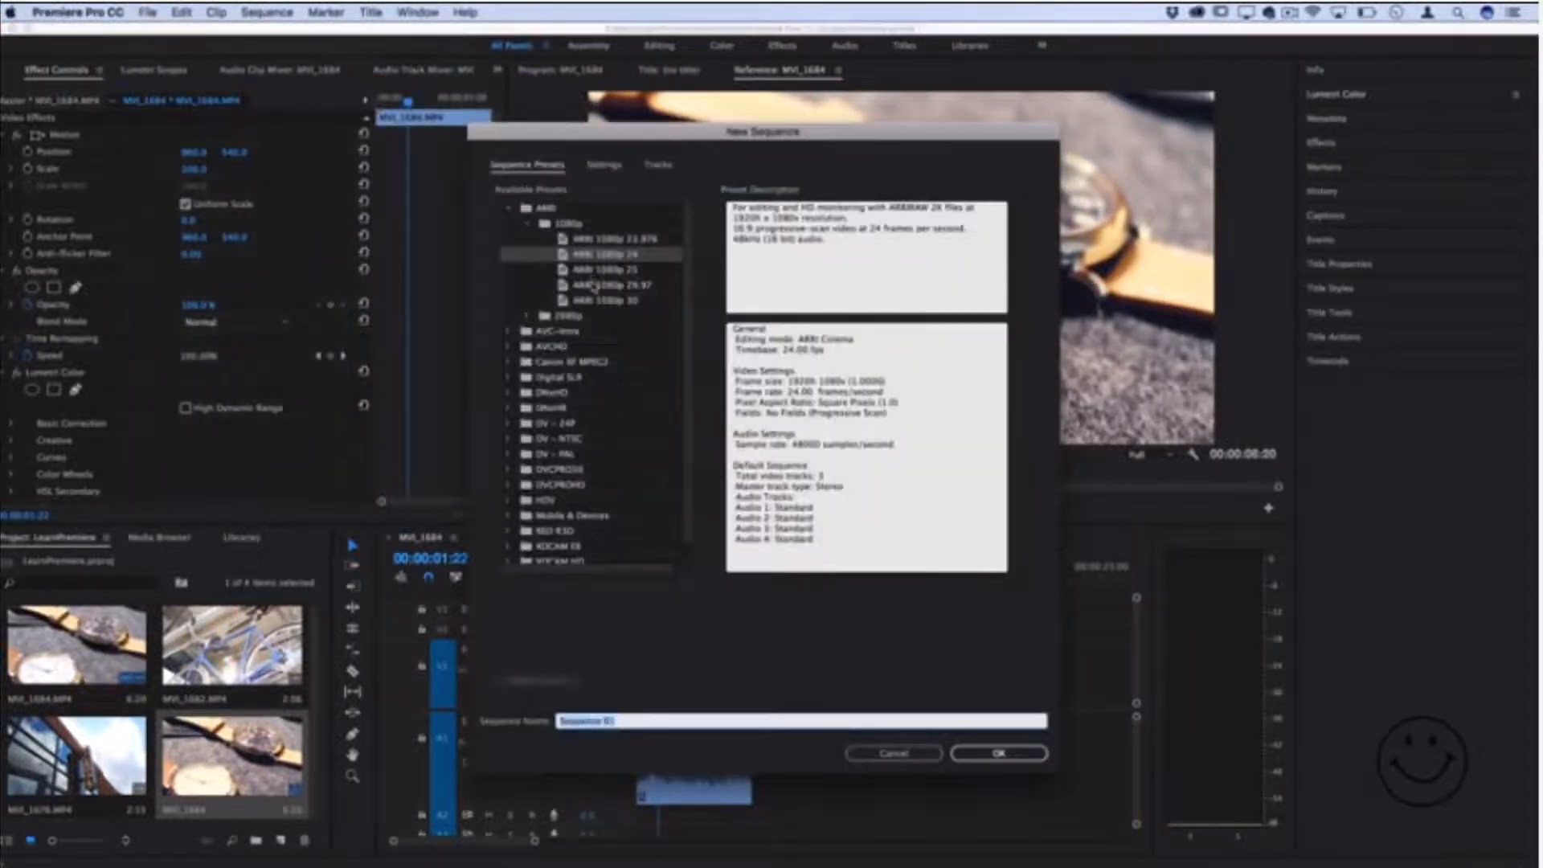
pyautogui.click(602, 165)
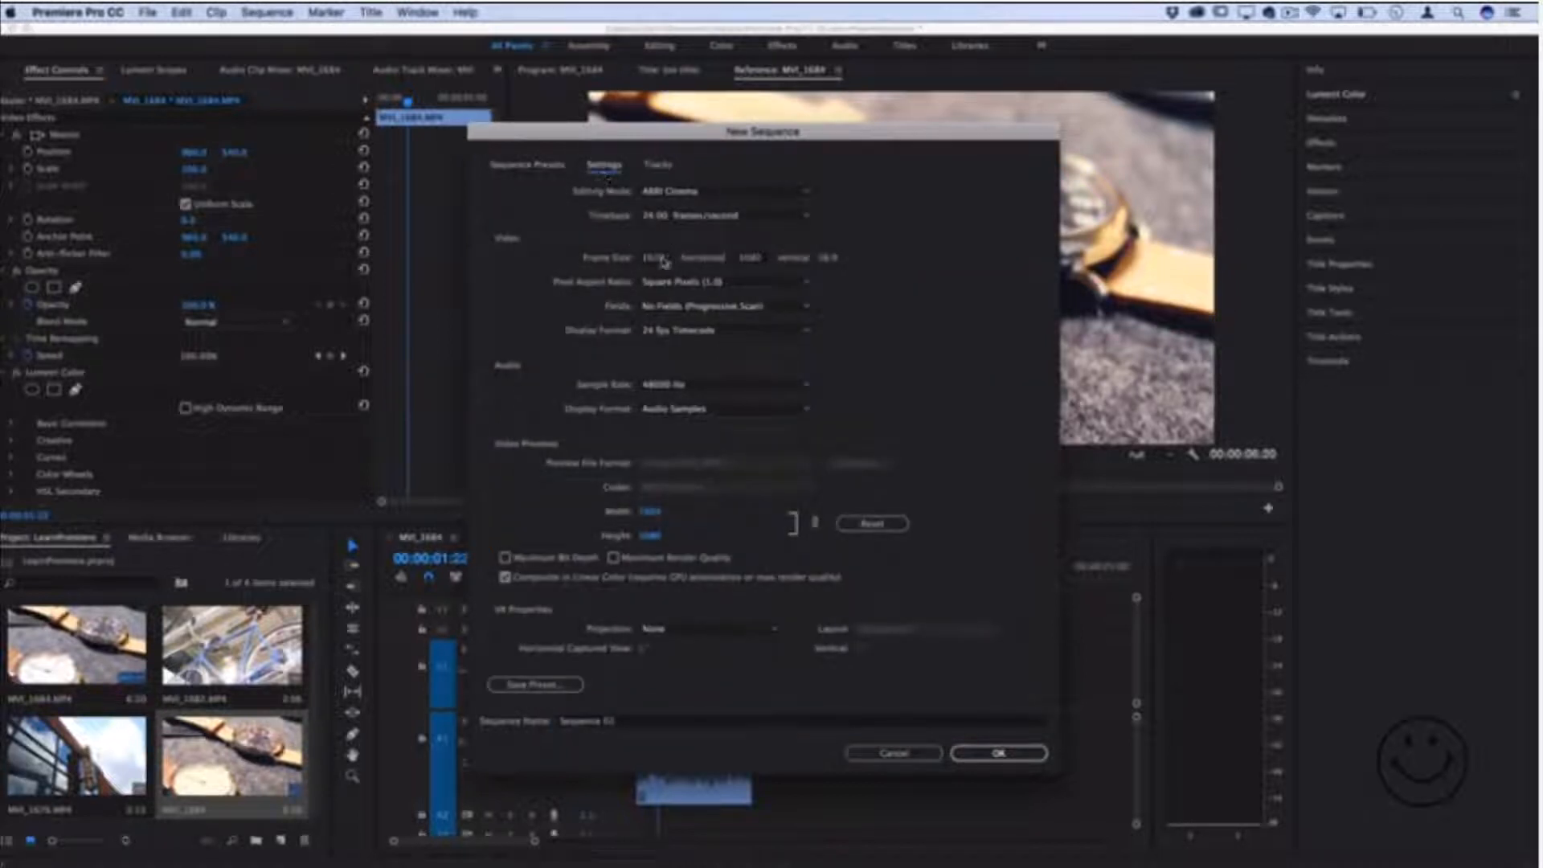
pyautogui.click(661, 259)
pyautogui.click(995, 753)
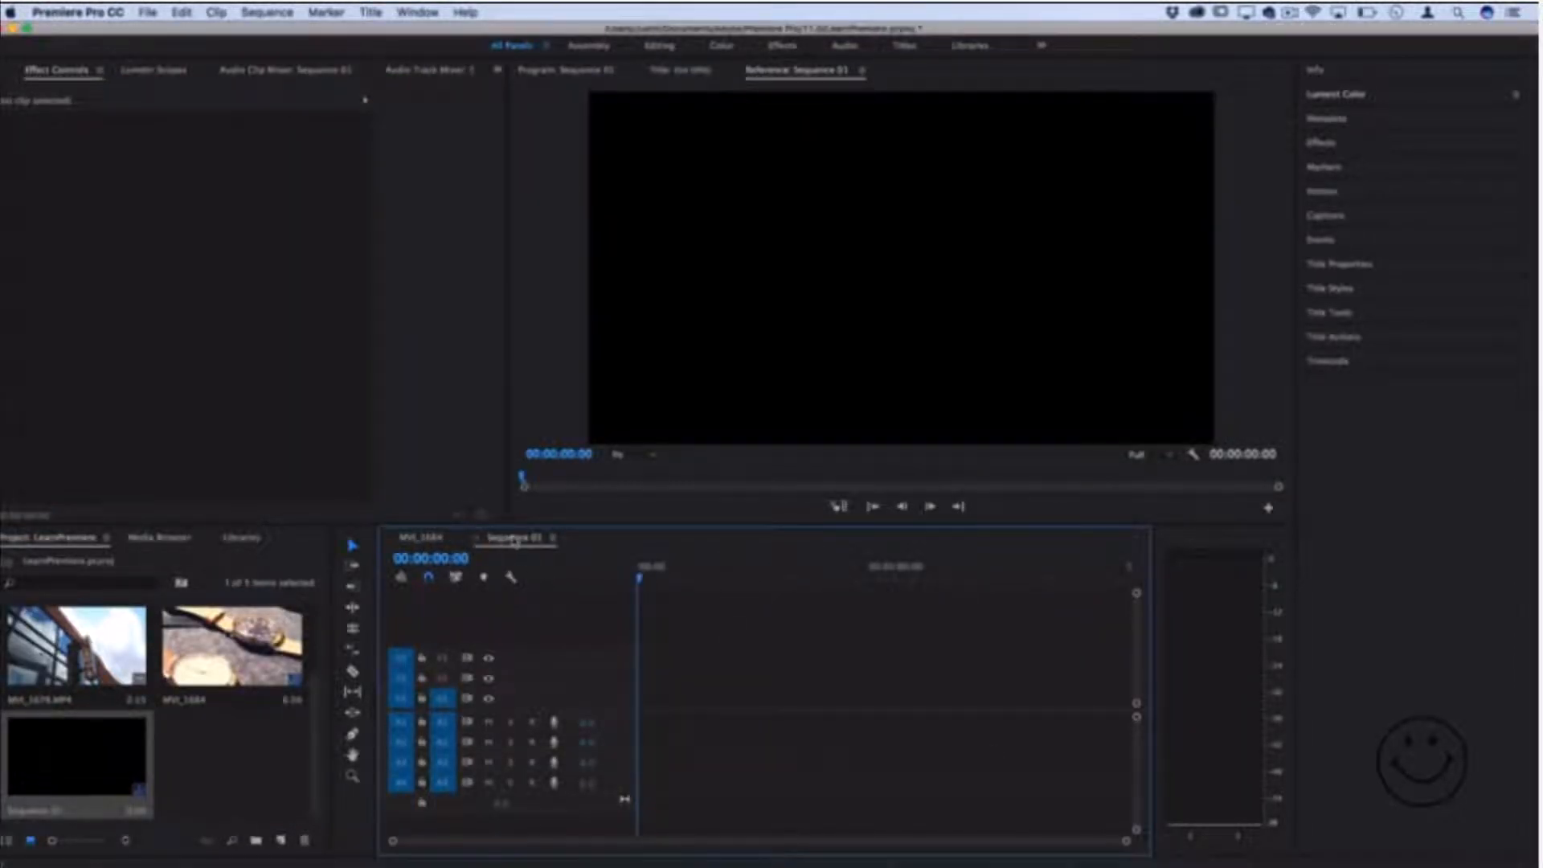
# Create a new title named Title 01 containing the text "my first video" and open the title alignment actions
pyautogui.click(90, 769)
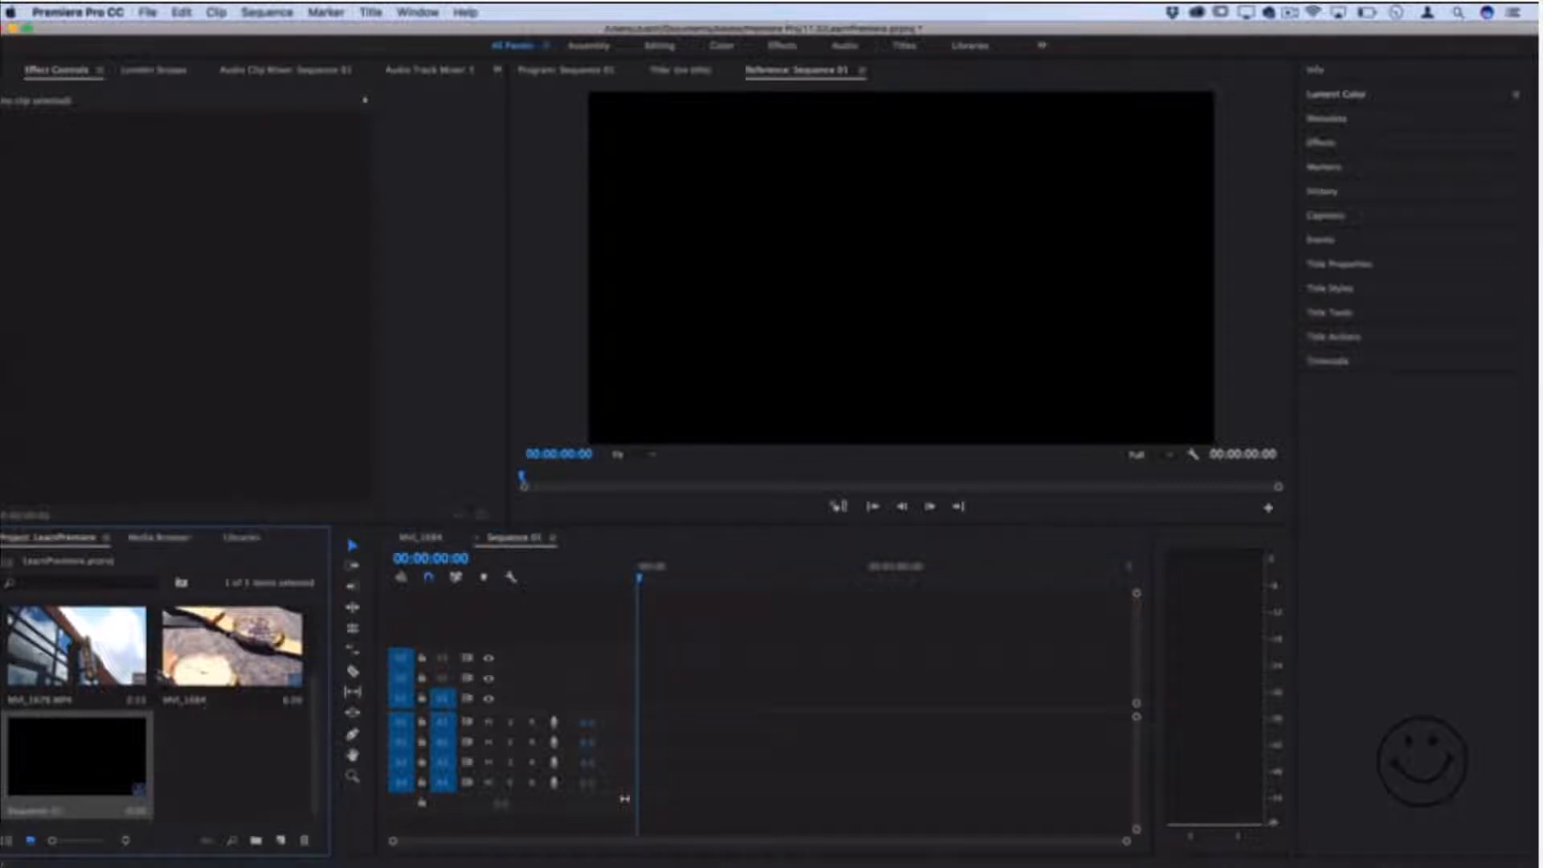
pyautogui.scroll(3, 211, 712)
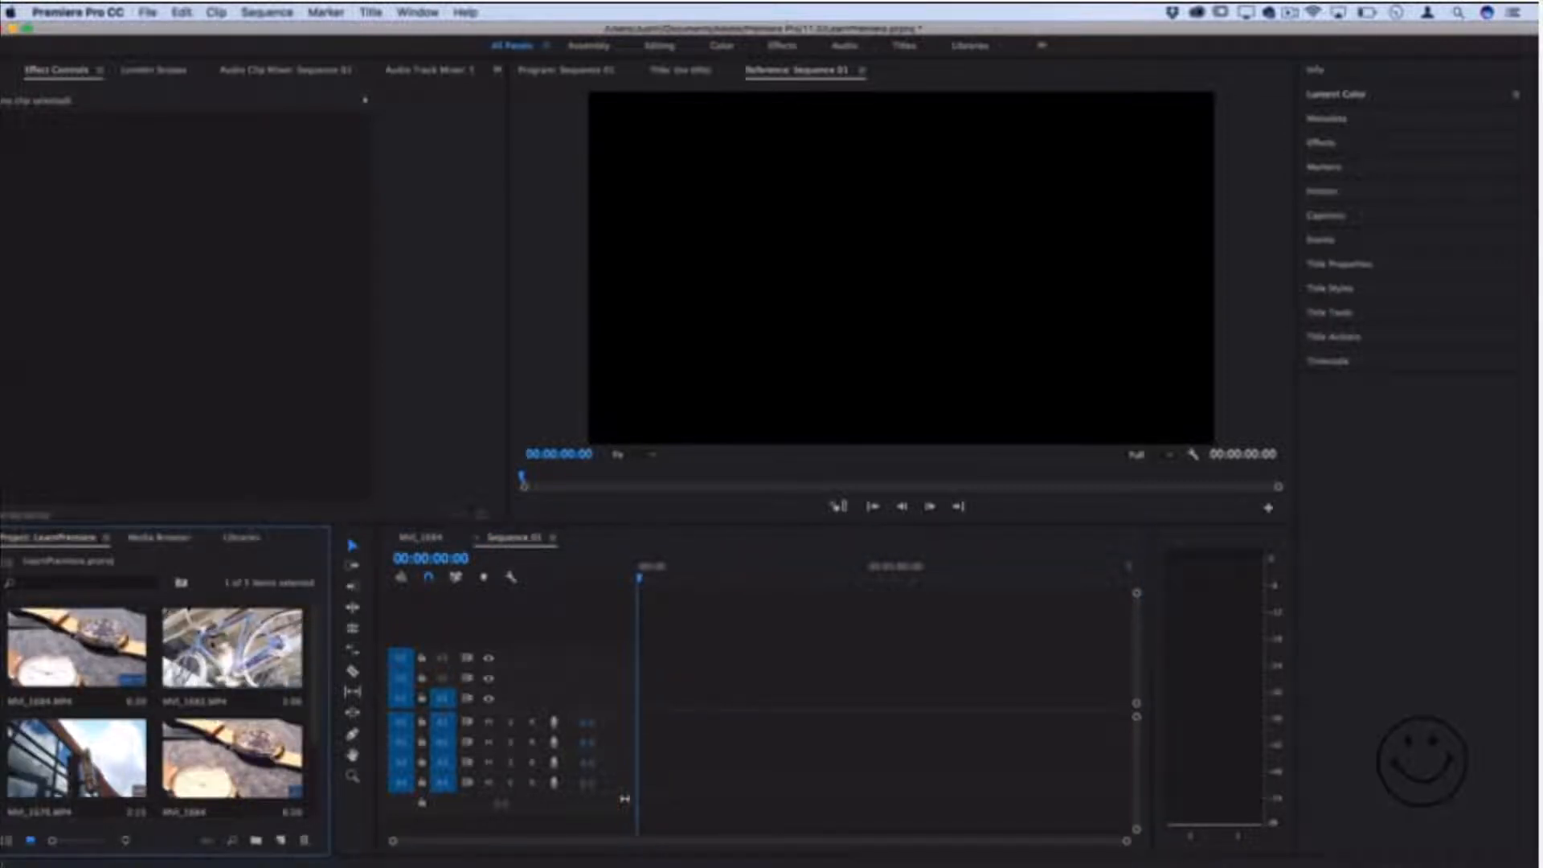
pyautogui.click(143, 14)
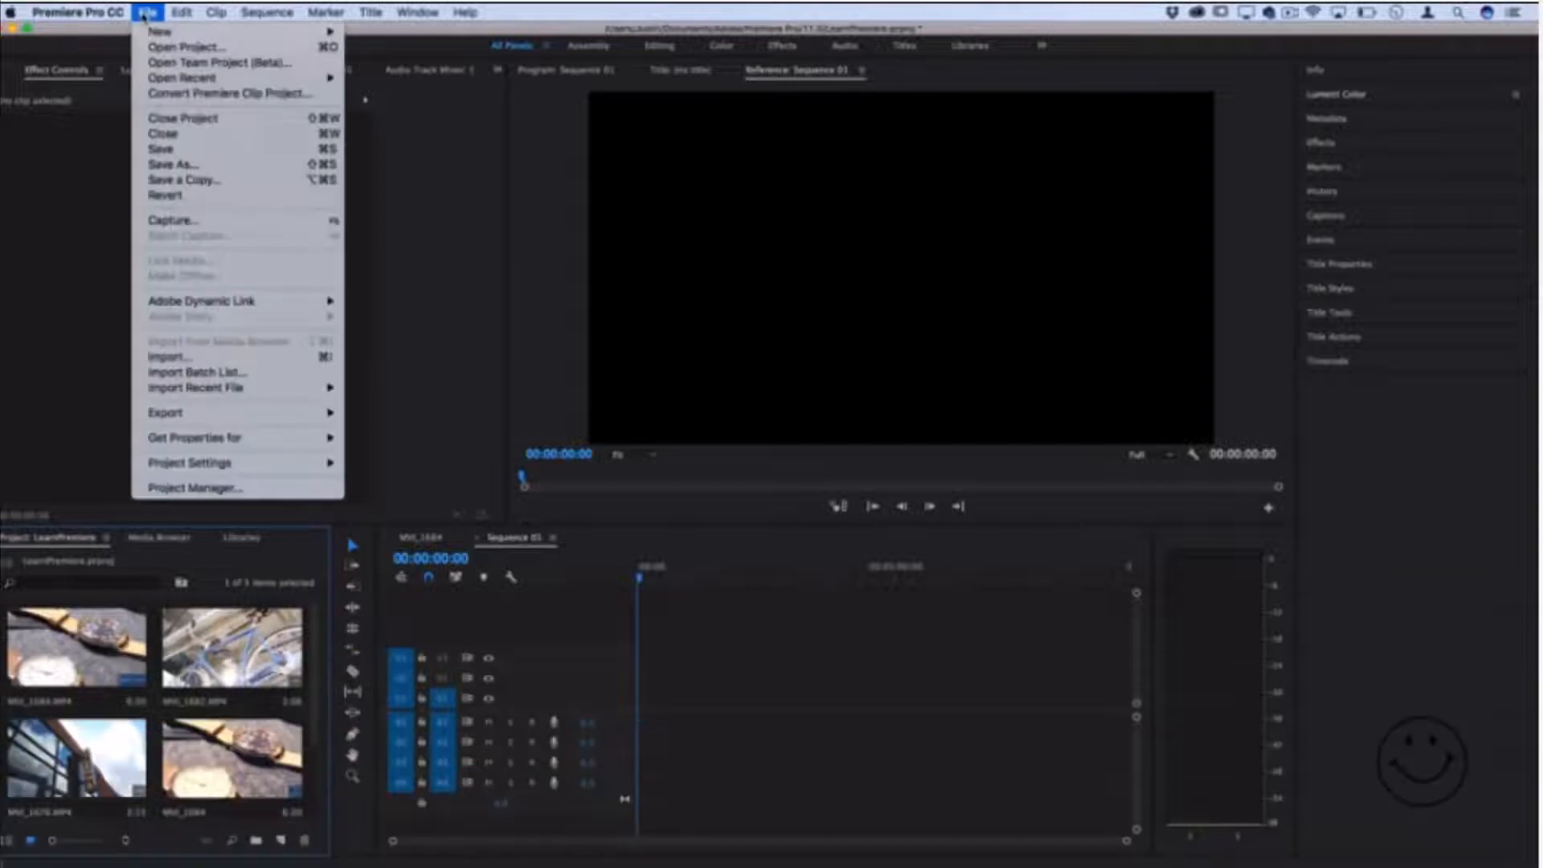
pyautogui.moveTo(155, 36)
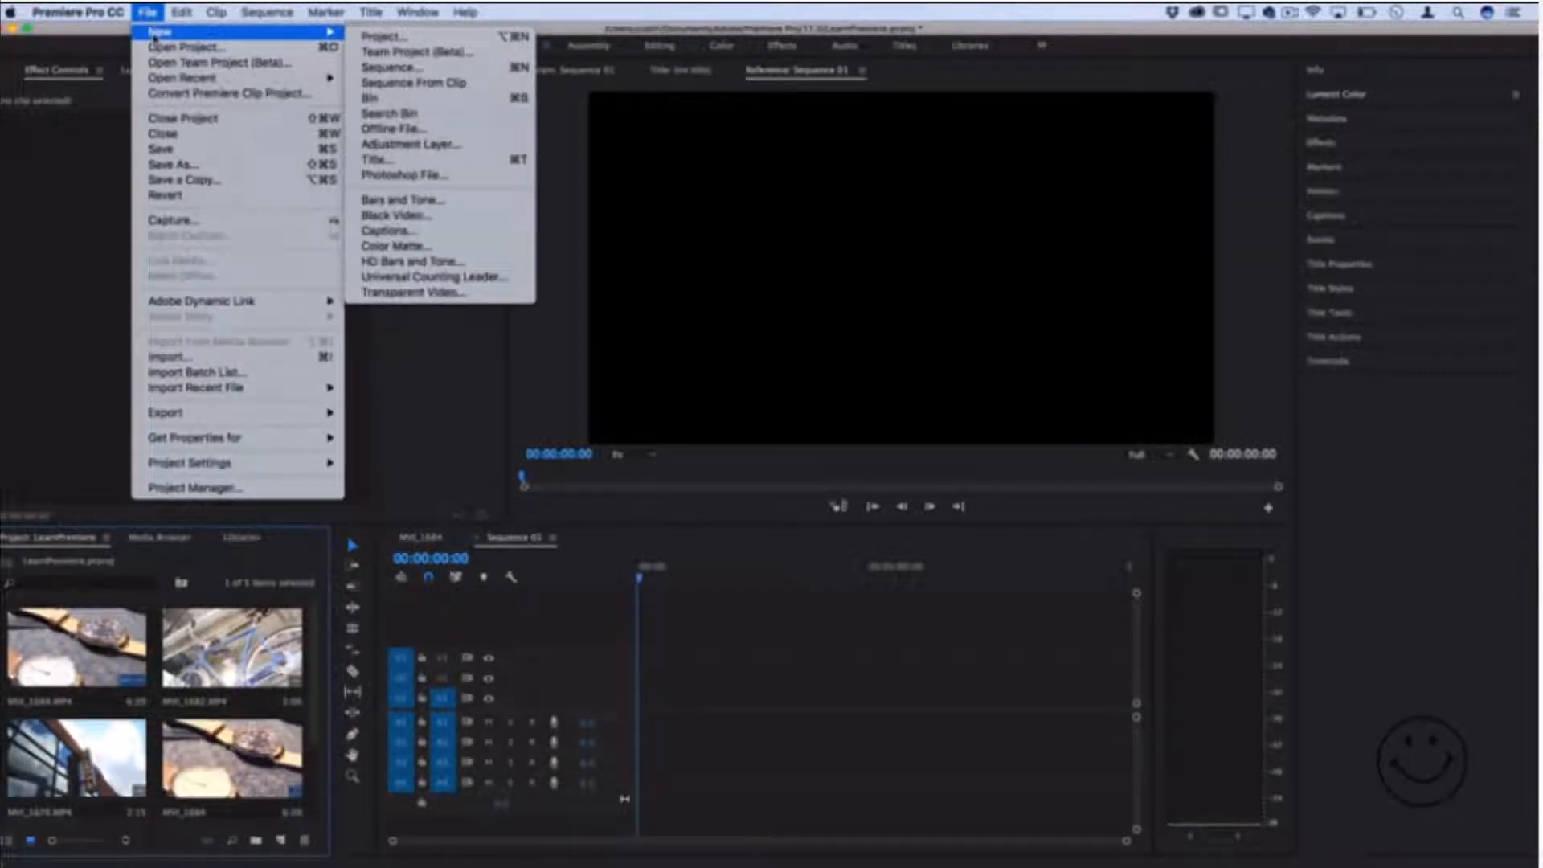
pyautogui.click(406, 159)
pyautogui.click(863, 528)
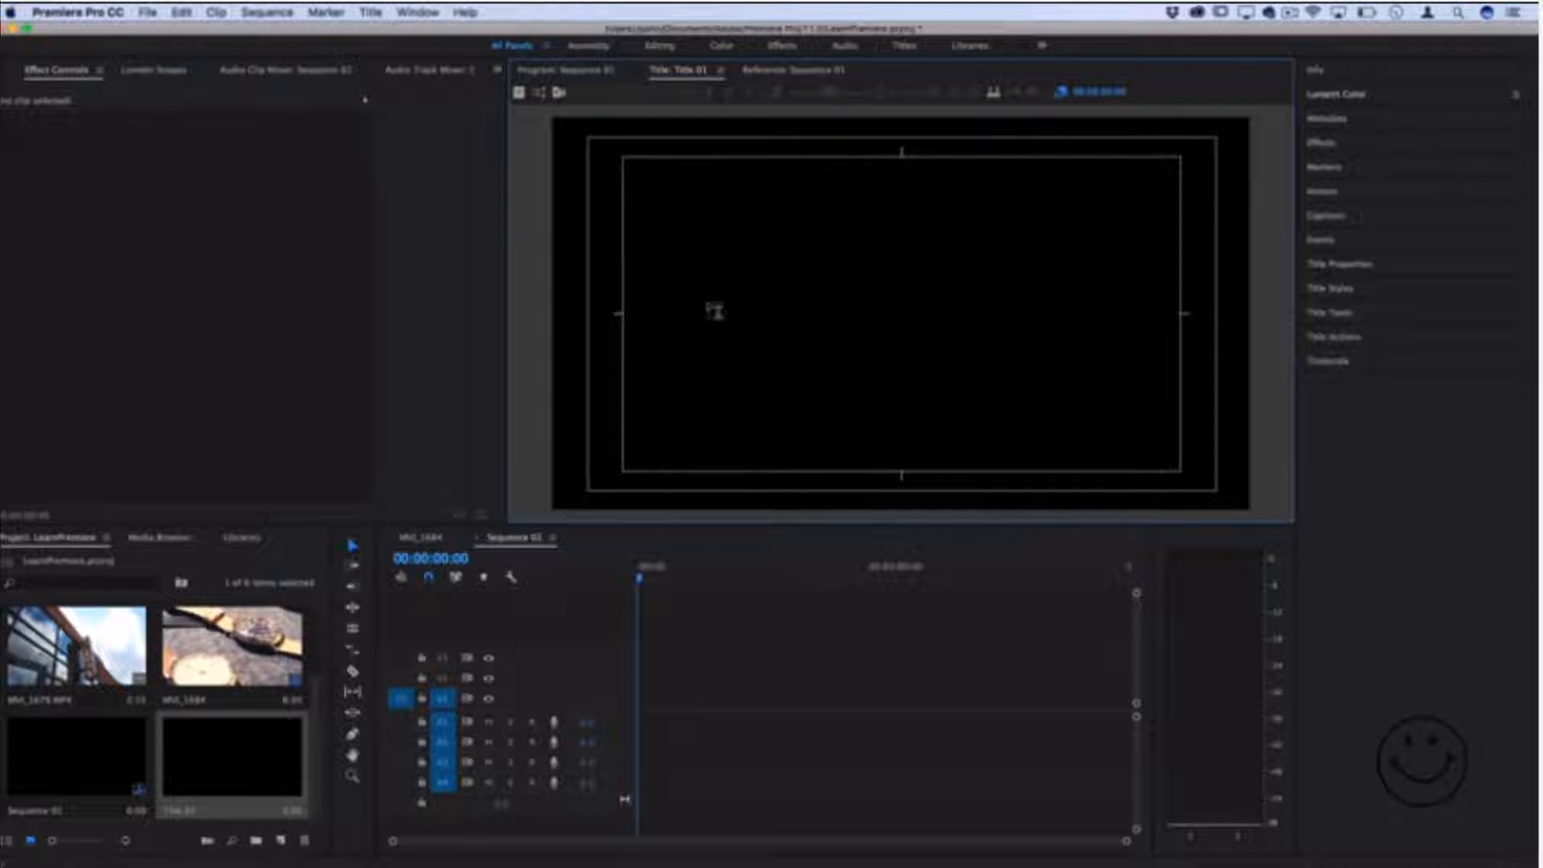
pyautogui.write('m')
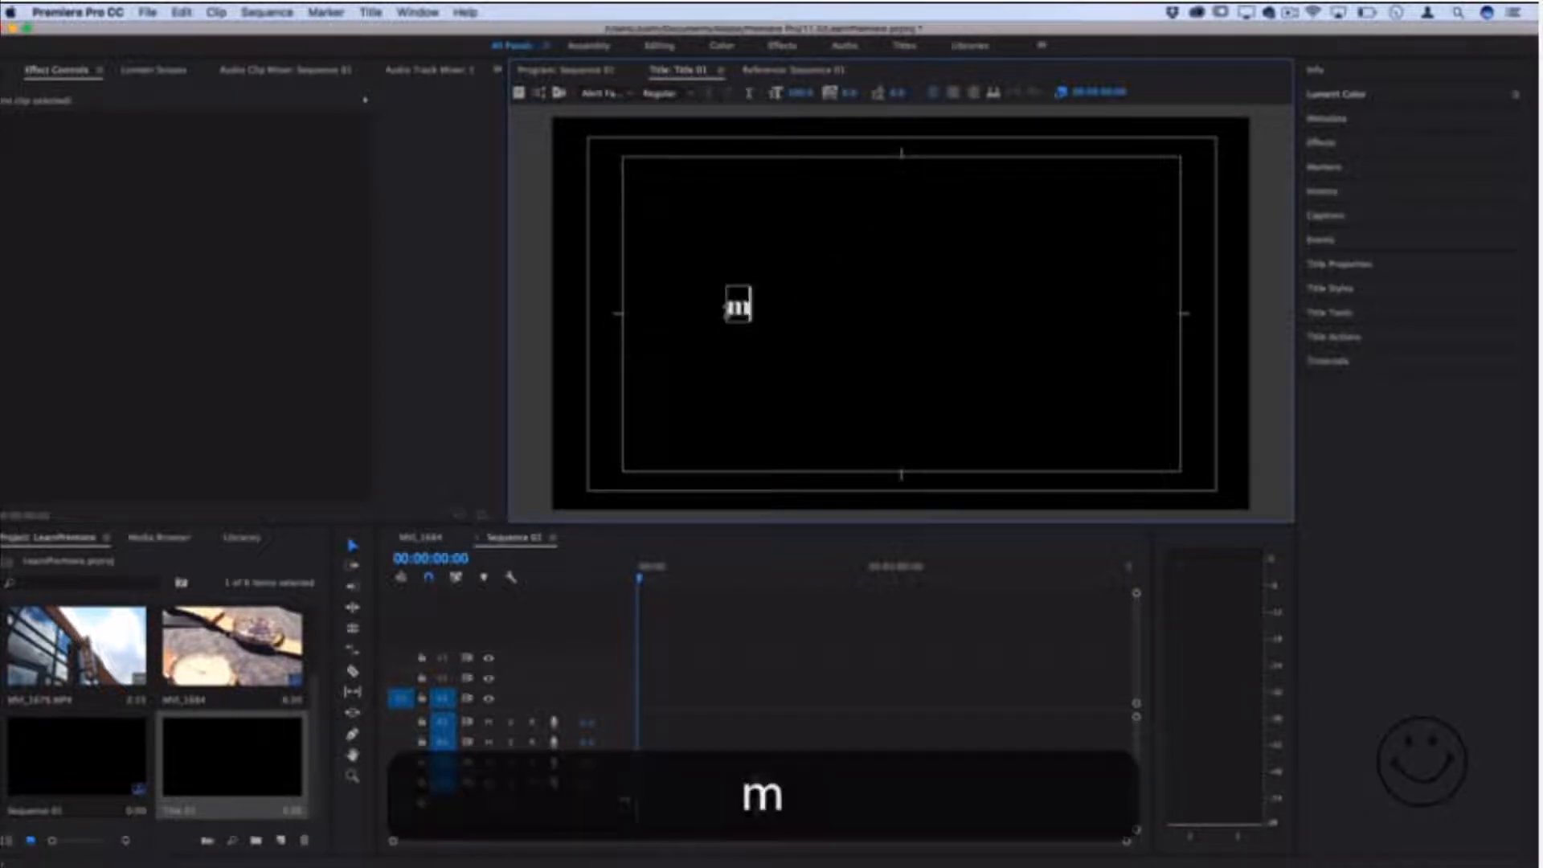
pyautogui.write('y first video')
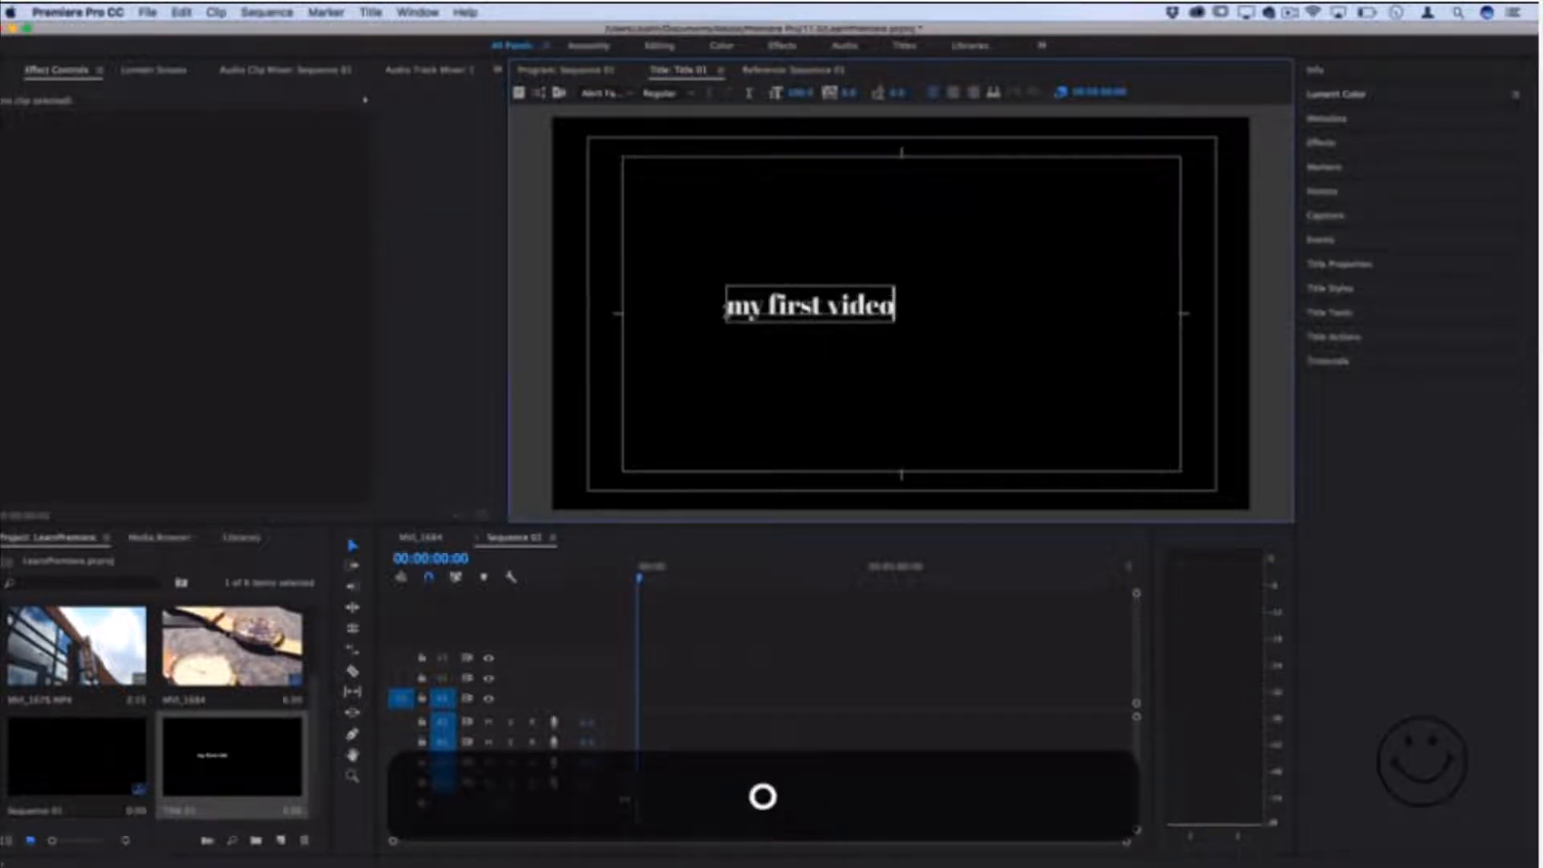
pyautogui.click(627, 96)
pyautogui.click(1352, 336)
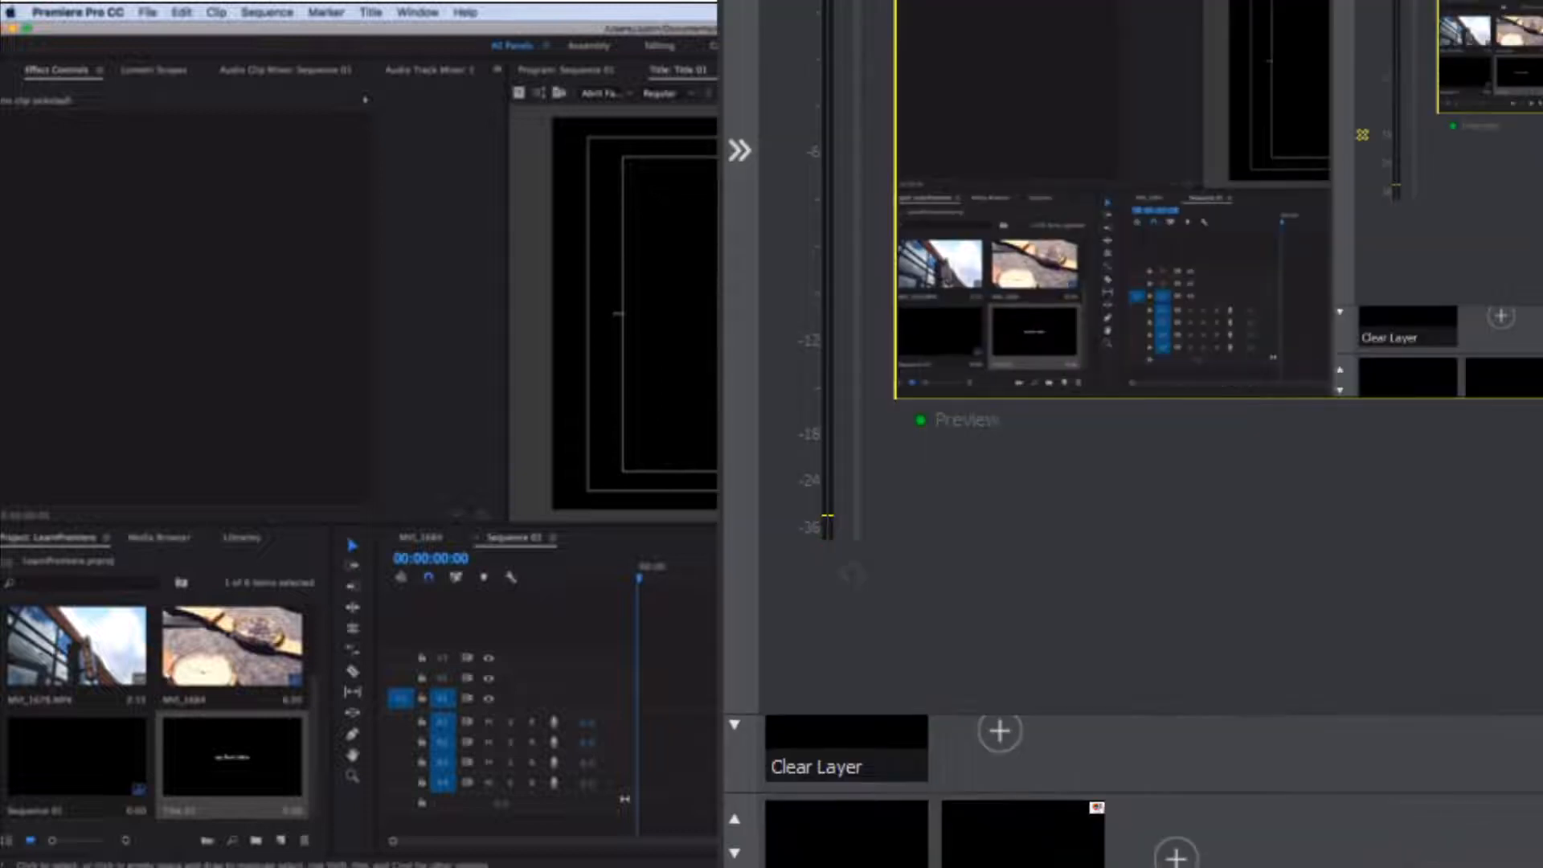
# Place Title 01 at the start of Sequence 01's first video track and adjust where it ends
pyautogui.click(233, 768)
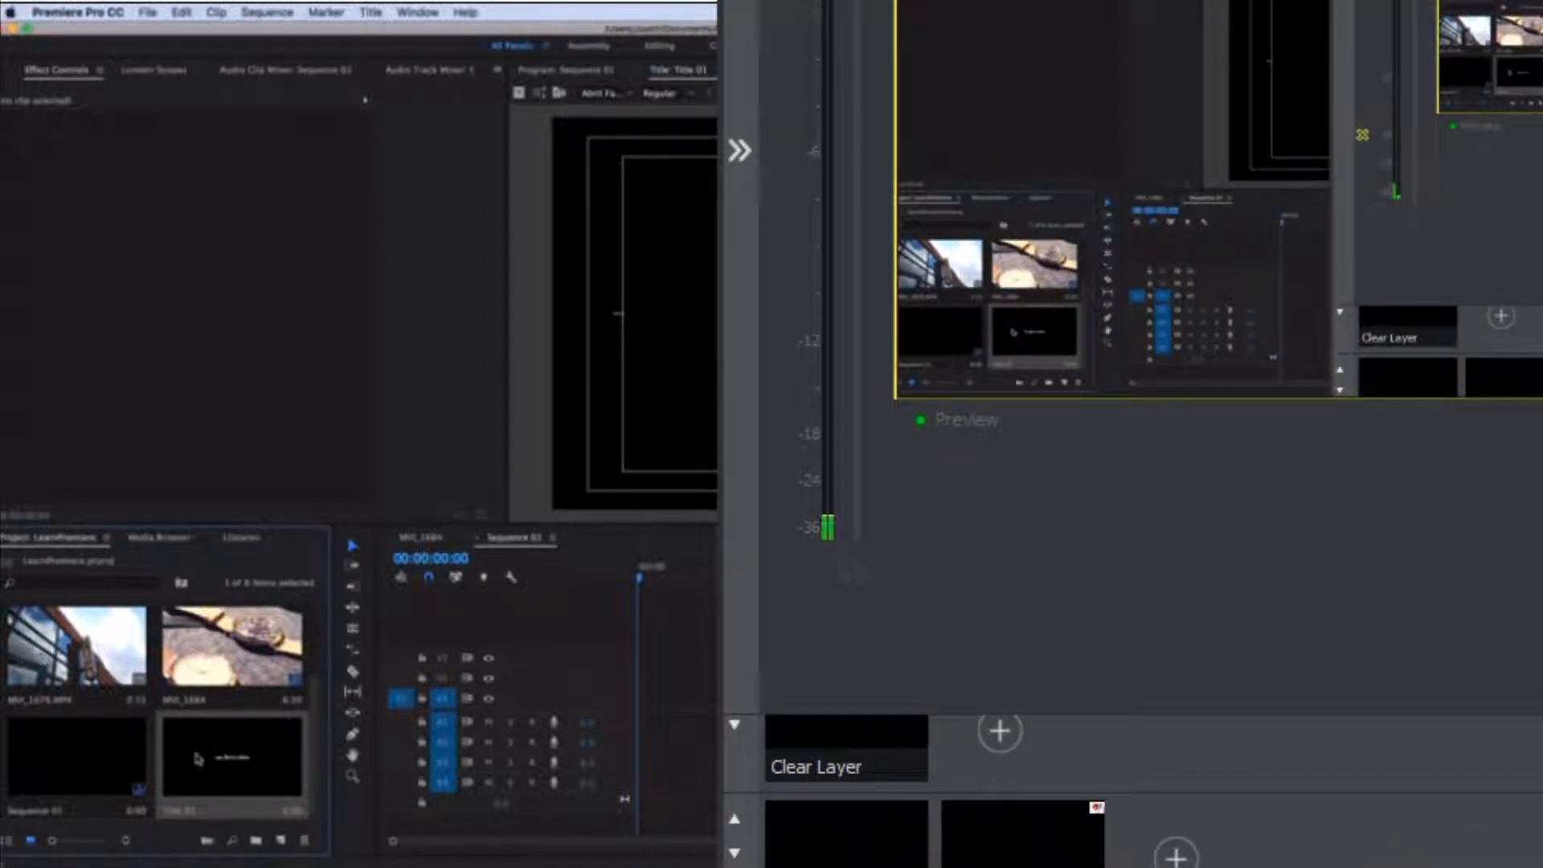
pyautogui.moveTo(198, 759); pyautogui.dragTo(712, 699)
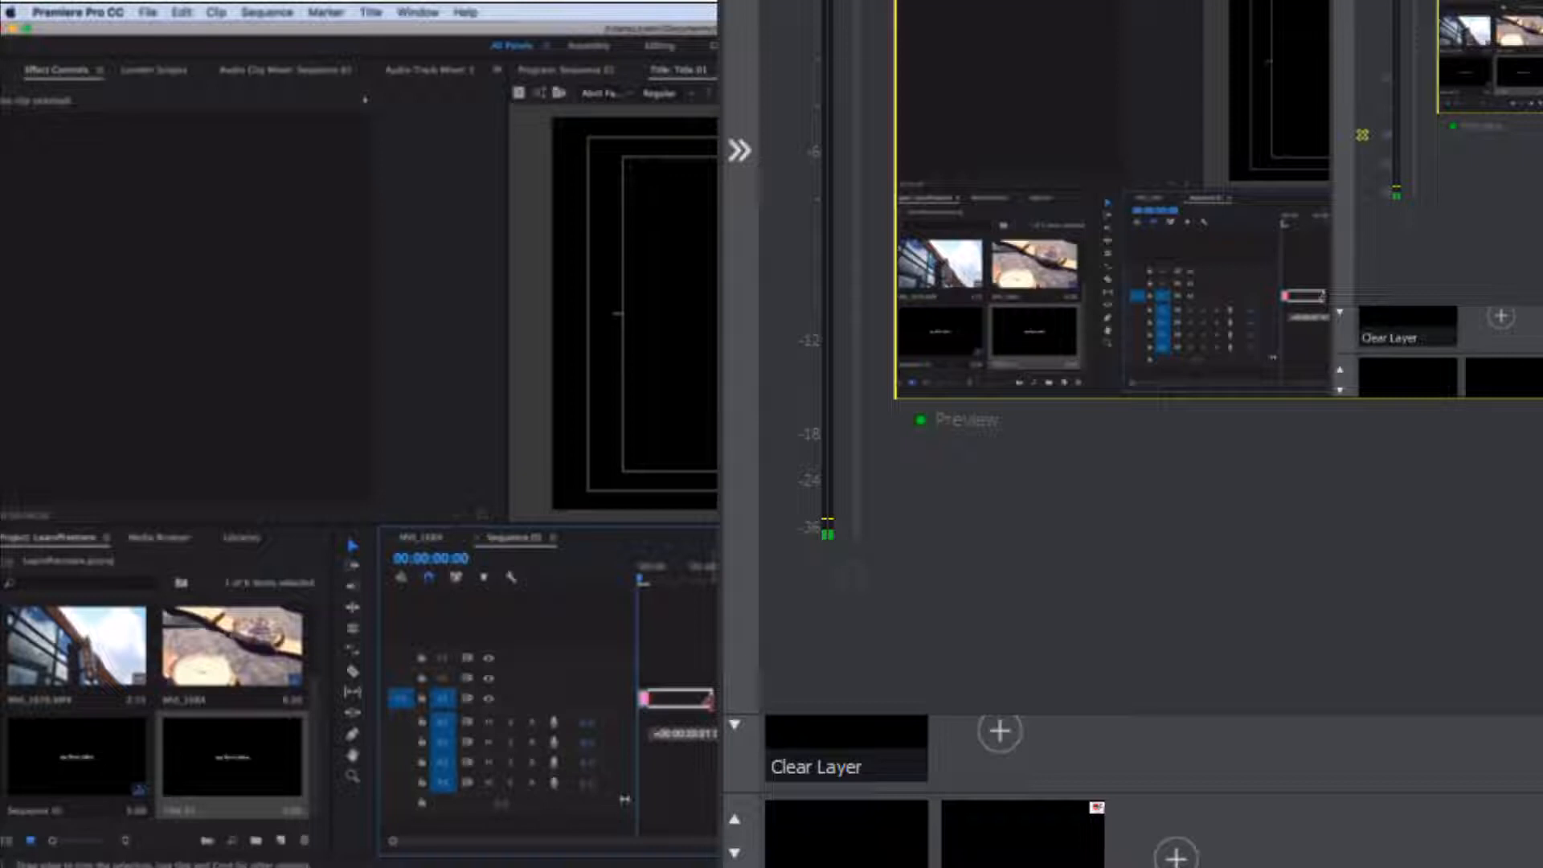
pyautogui.moveTo(709, 701); pyautogui.dragTo(711, 700)
pyautogui.click(671, 574)
# In the MVI_1684 sequence, make room for the title at the start and place the watch clip directly behind it
pyautogui.click(414, 540)
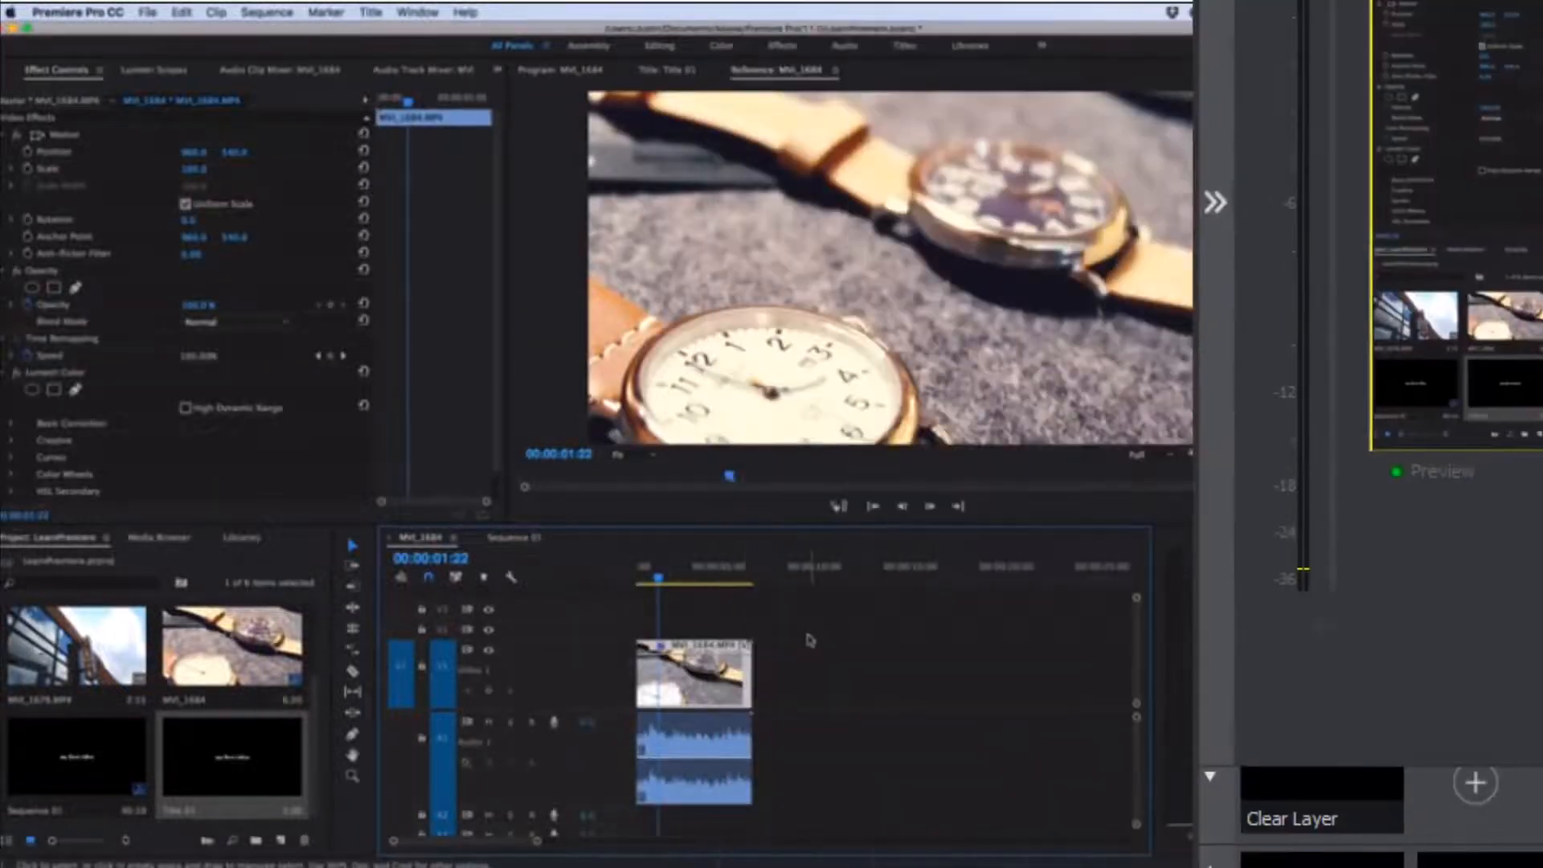
pyautogui.moveTo(810, 636); pyautogui.dragTo(679, 796)
pyautogui.press('-')
pyautogui.press('-')
pyautogui.moveTo(656, 681); pyautogui.dragTo(924, 679)
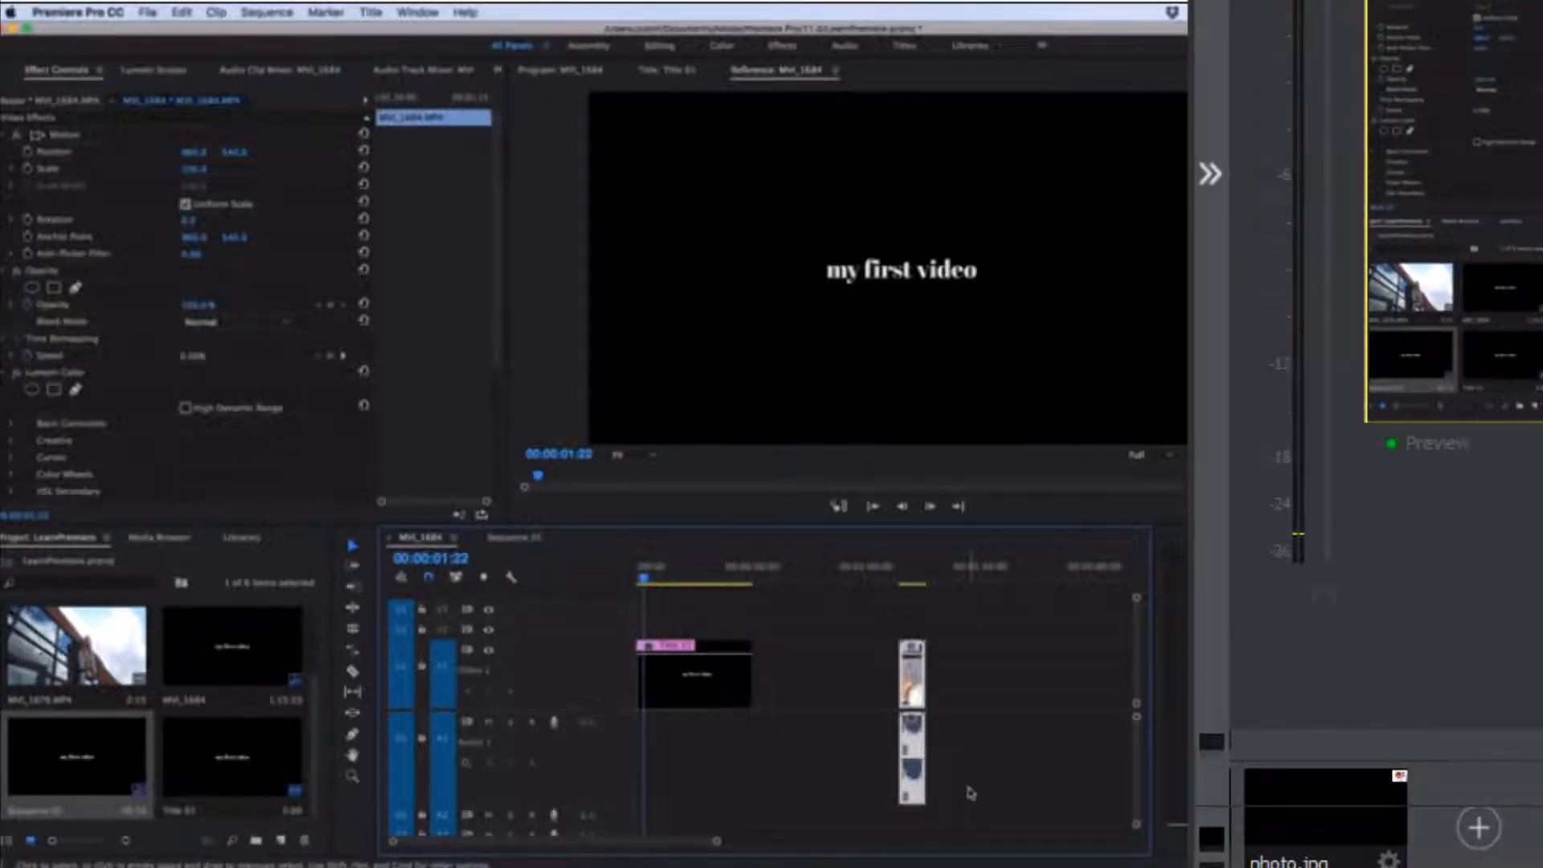
pyautogui.moveTo(912, 679); pyautogui.dragTo(767, 679)
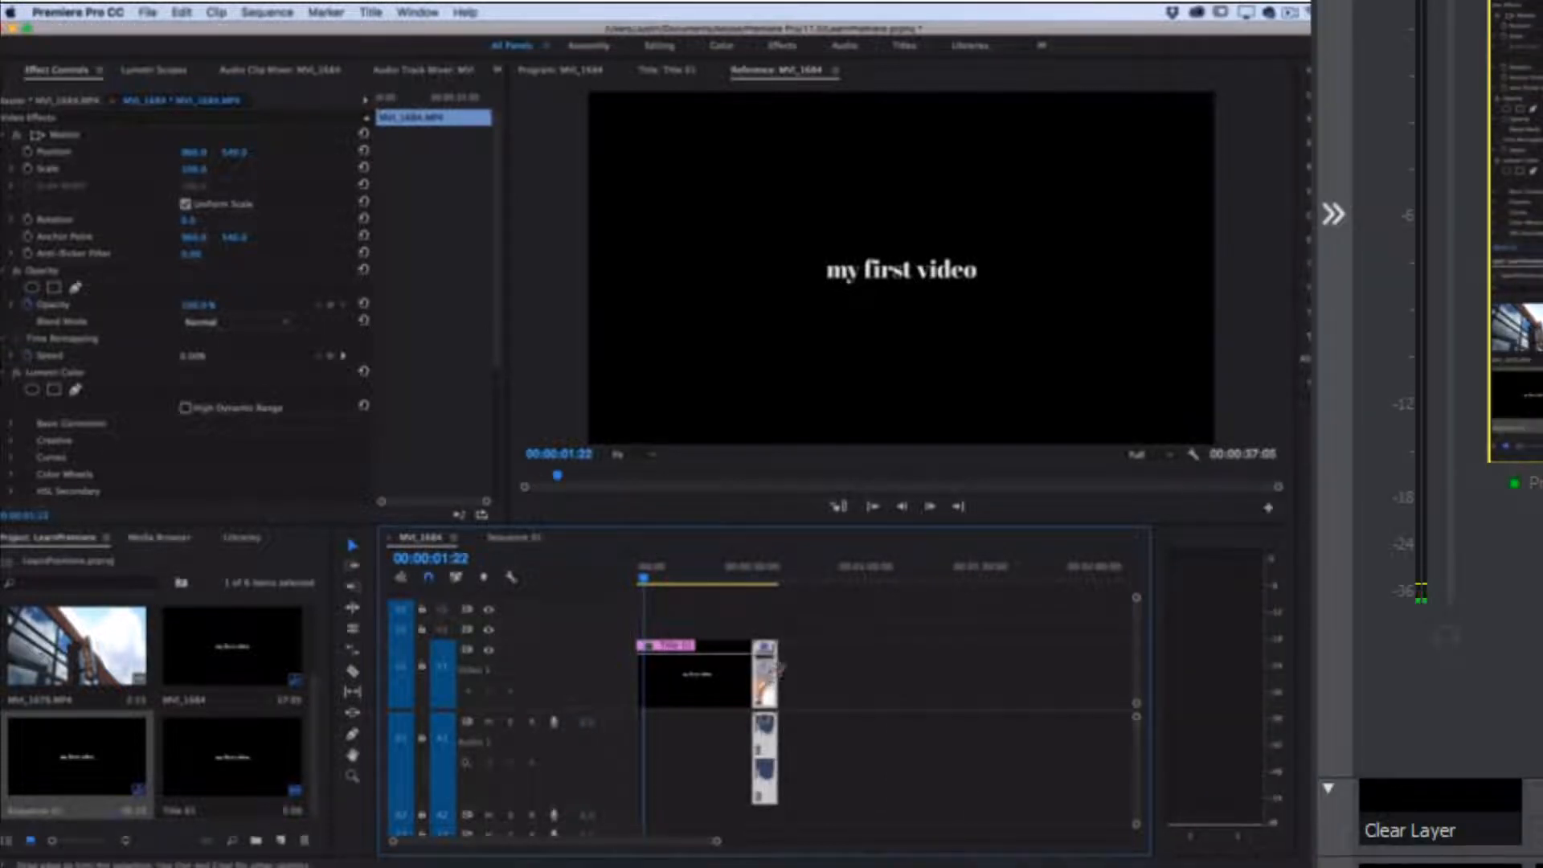
# Close the gap in the MVI_1684 sequence by moving the watch clip's video and audio against the shortened title
pyautogui.scroll(5, 769, 674)
pyautogui.scroll(-3, 763, 683)
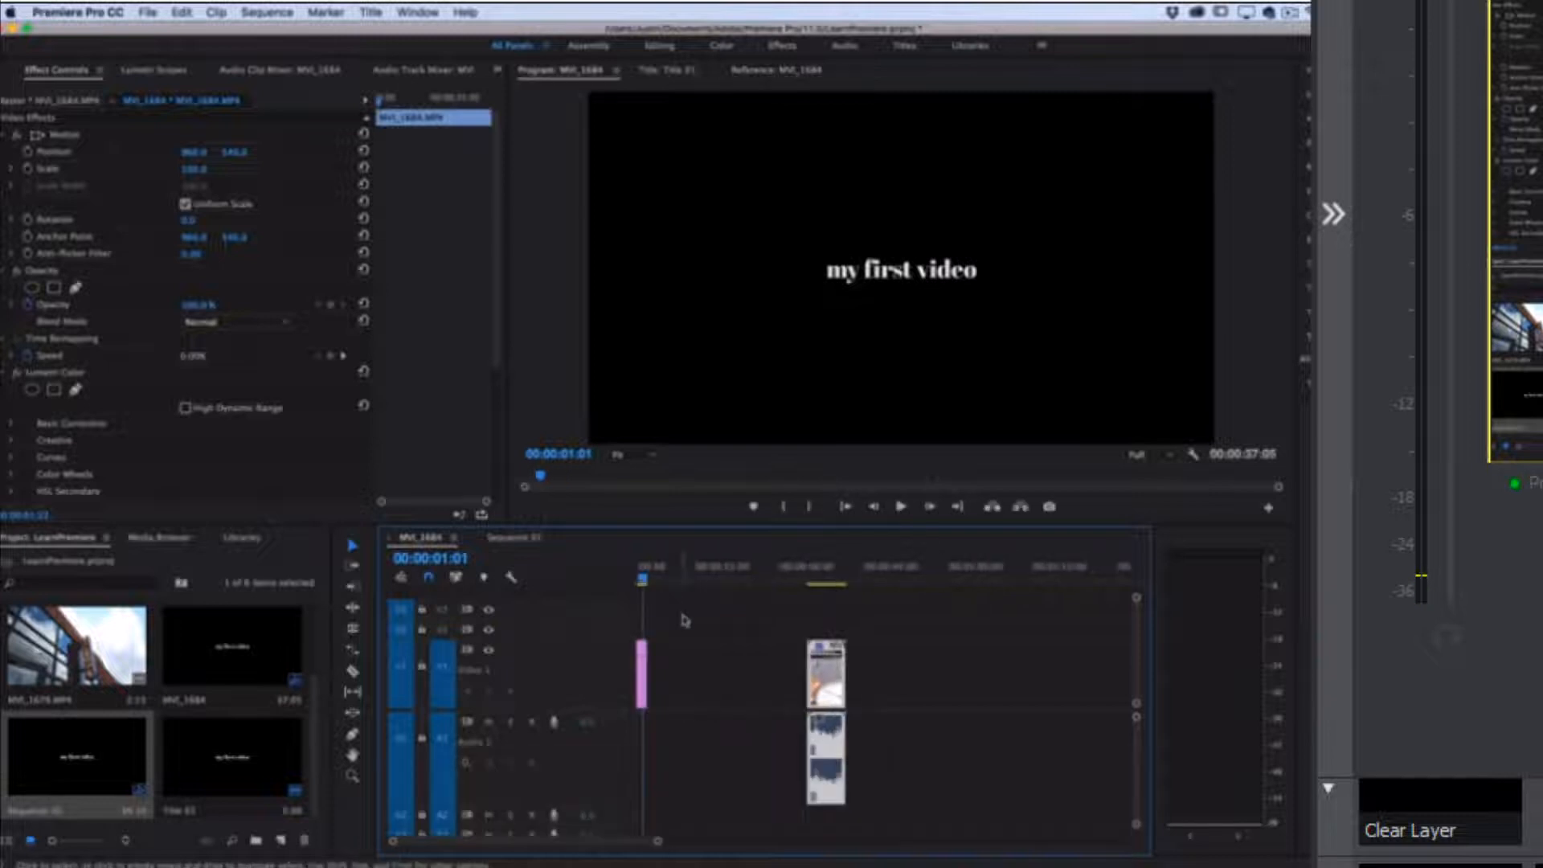
pyautogui.moveTo(702, 620); pyautogui.dragTo(872, 775)
pyautogui.moveTo(834, 679); pyautogui.dragTo(665, 675)
# Add the bicycle clip MVI_1682.MP4 from the project to the MVI_1684 sequence, directly after the watch clip
pyautogui.click(165, 682)
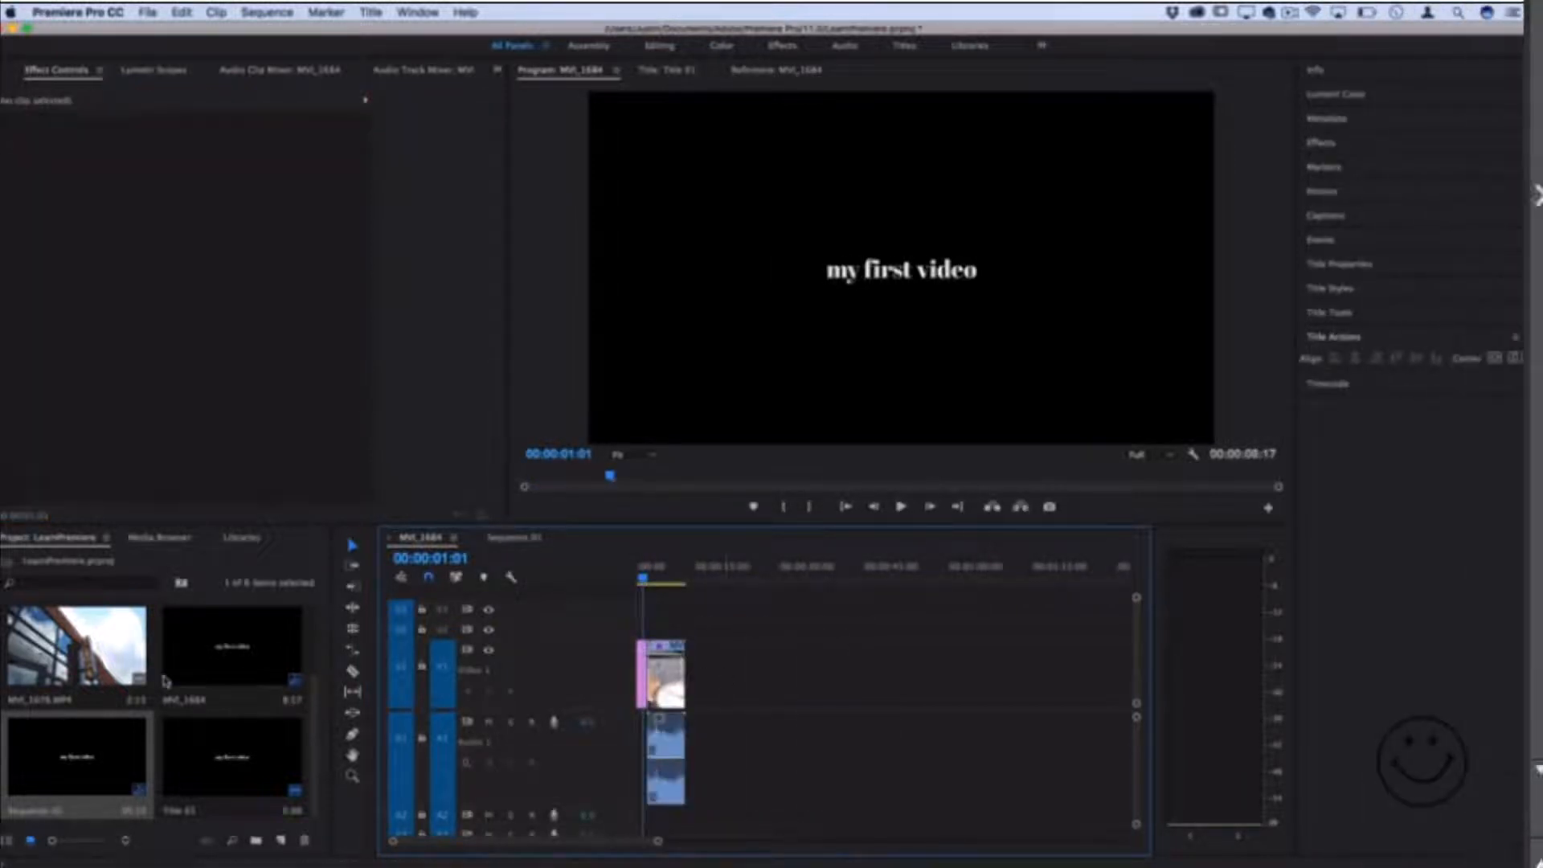
pyautogui.scroll(2, 165, 682)
pyautogui.moveTo(173, 675); pyautogui.dragTo(667, 683)
pyautogui.press('=')
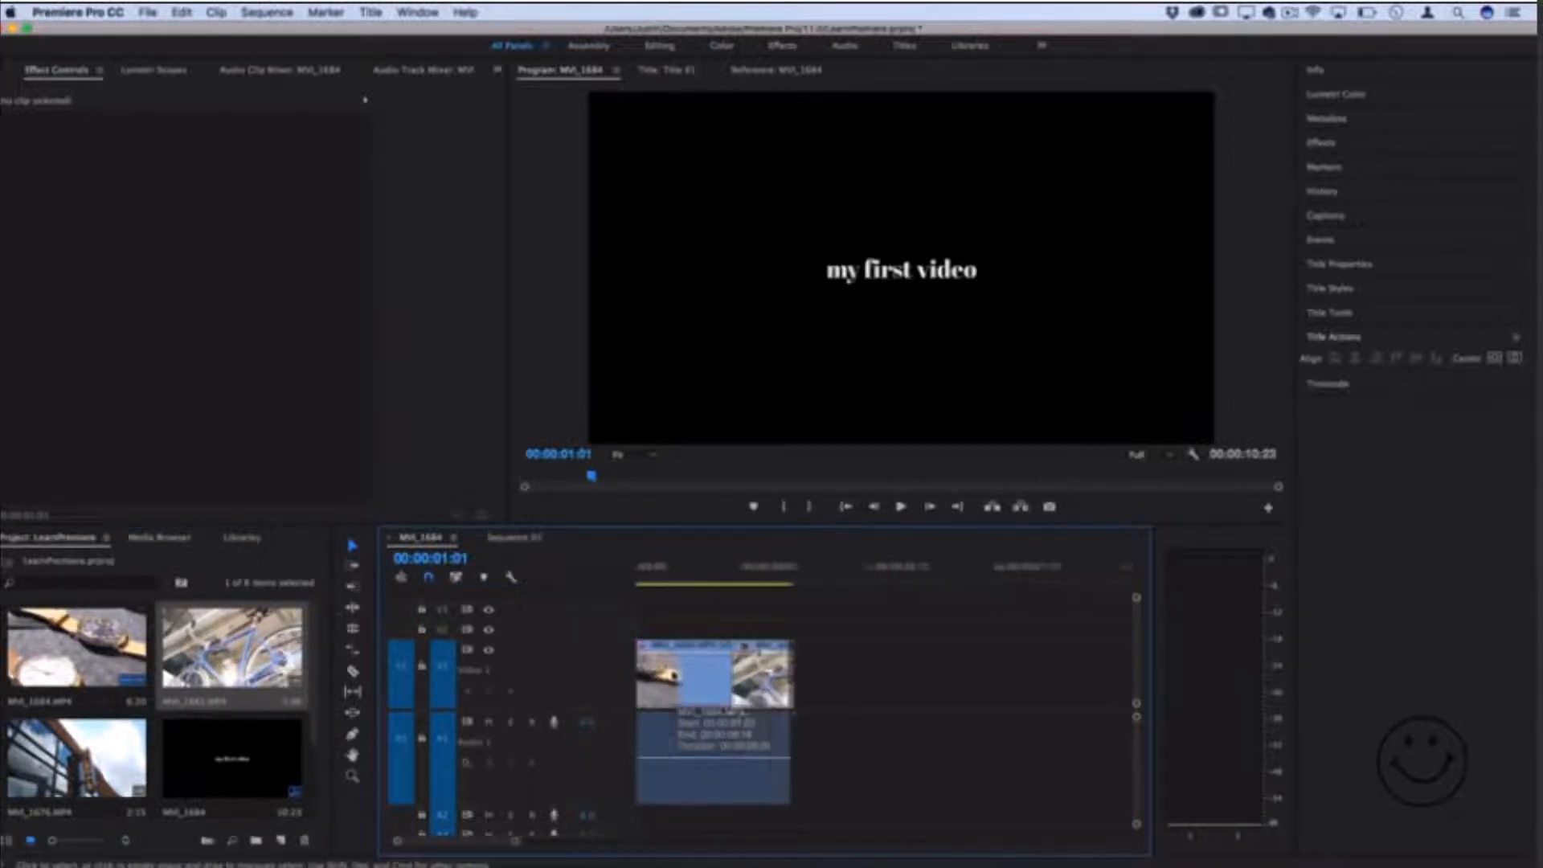
# Activate the Razor tool for cutting the clips in the MVI_1684 sequence
pyautogui.press('-')
pyautogui.press('-')
pyautogui.press('-')
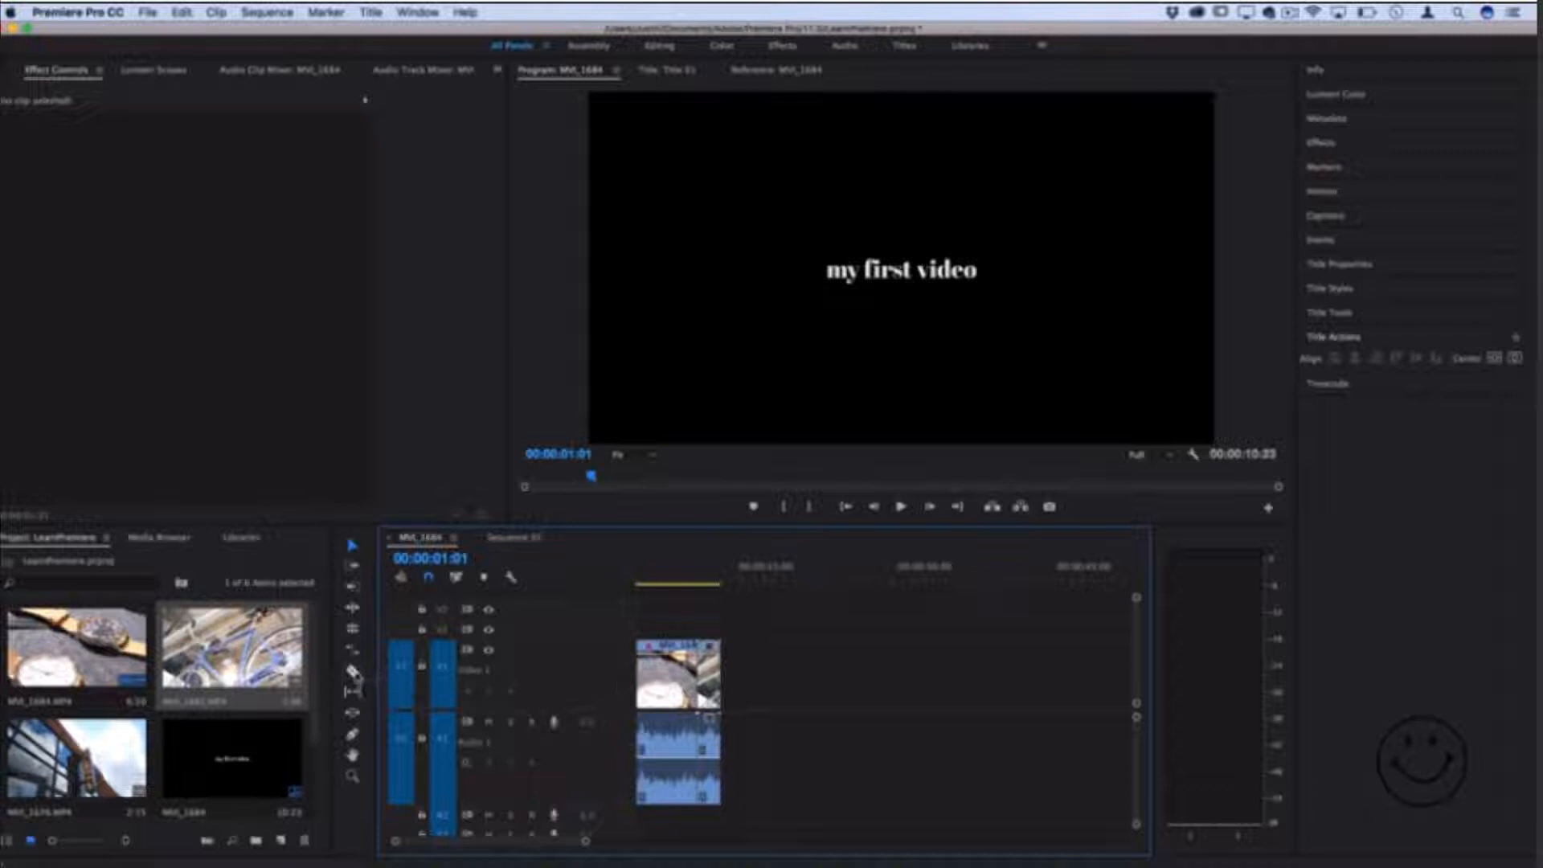
pyautogui.click(352, 671)
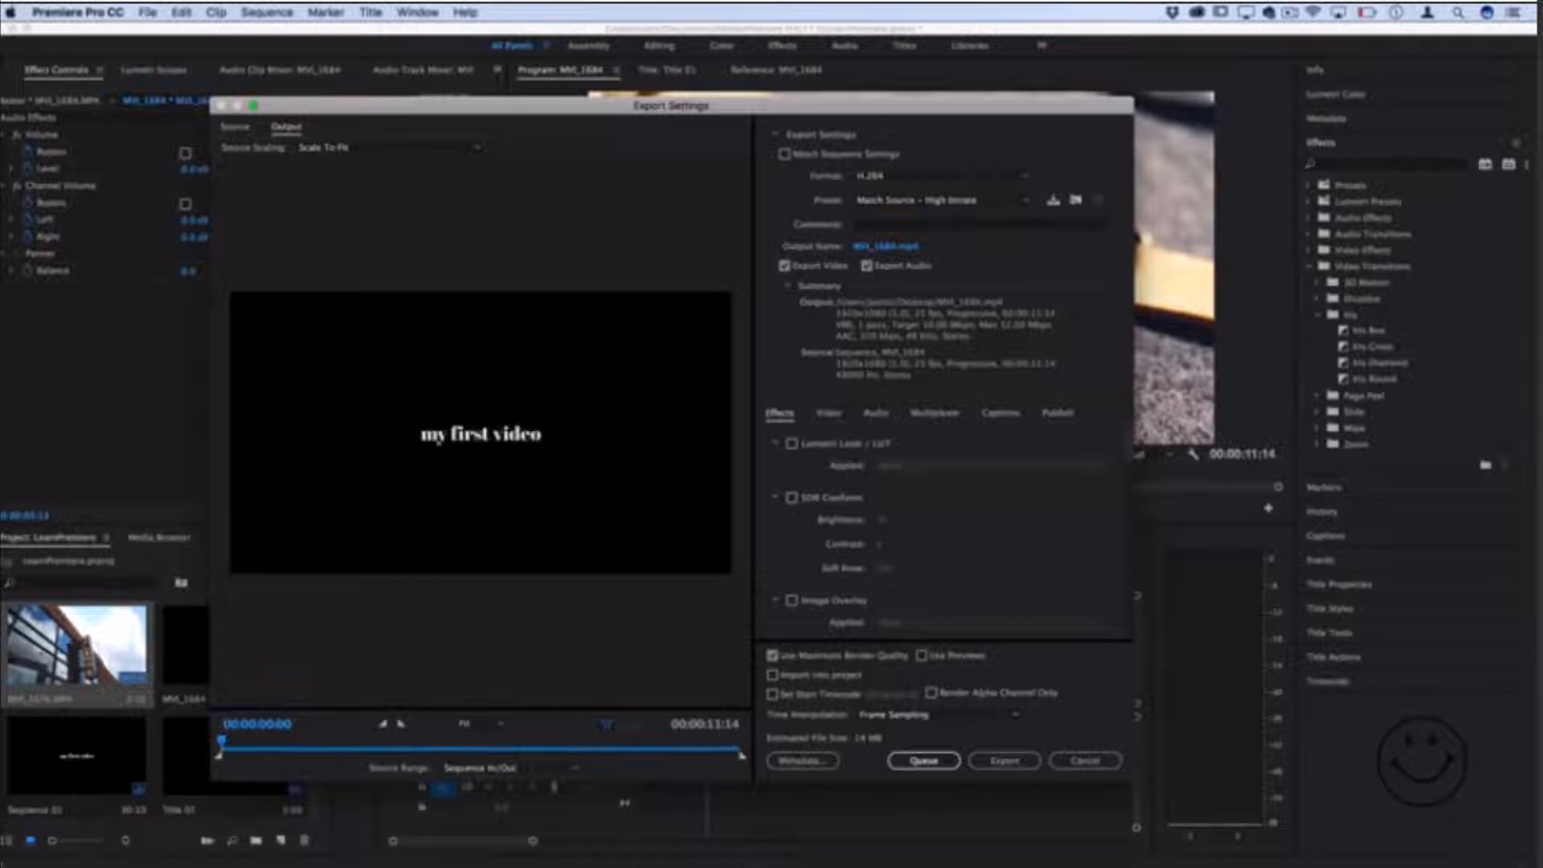
# Keep H.264 as the export format and choose the YouTube 1080p HD preset for the MVI_1684 sequence
pyautogui.moveTo(223, 741); pyautogui.dragTo(141, 754)
pyautogui.click(900, 177)
pyautogui.click(901, 177)
pyautogui.click(940, 200)
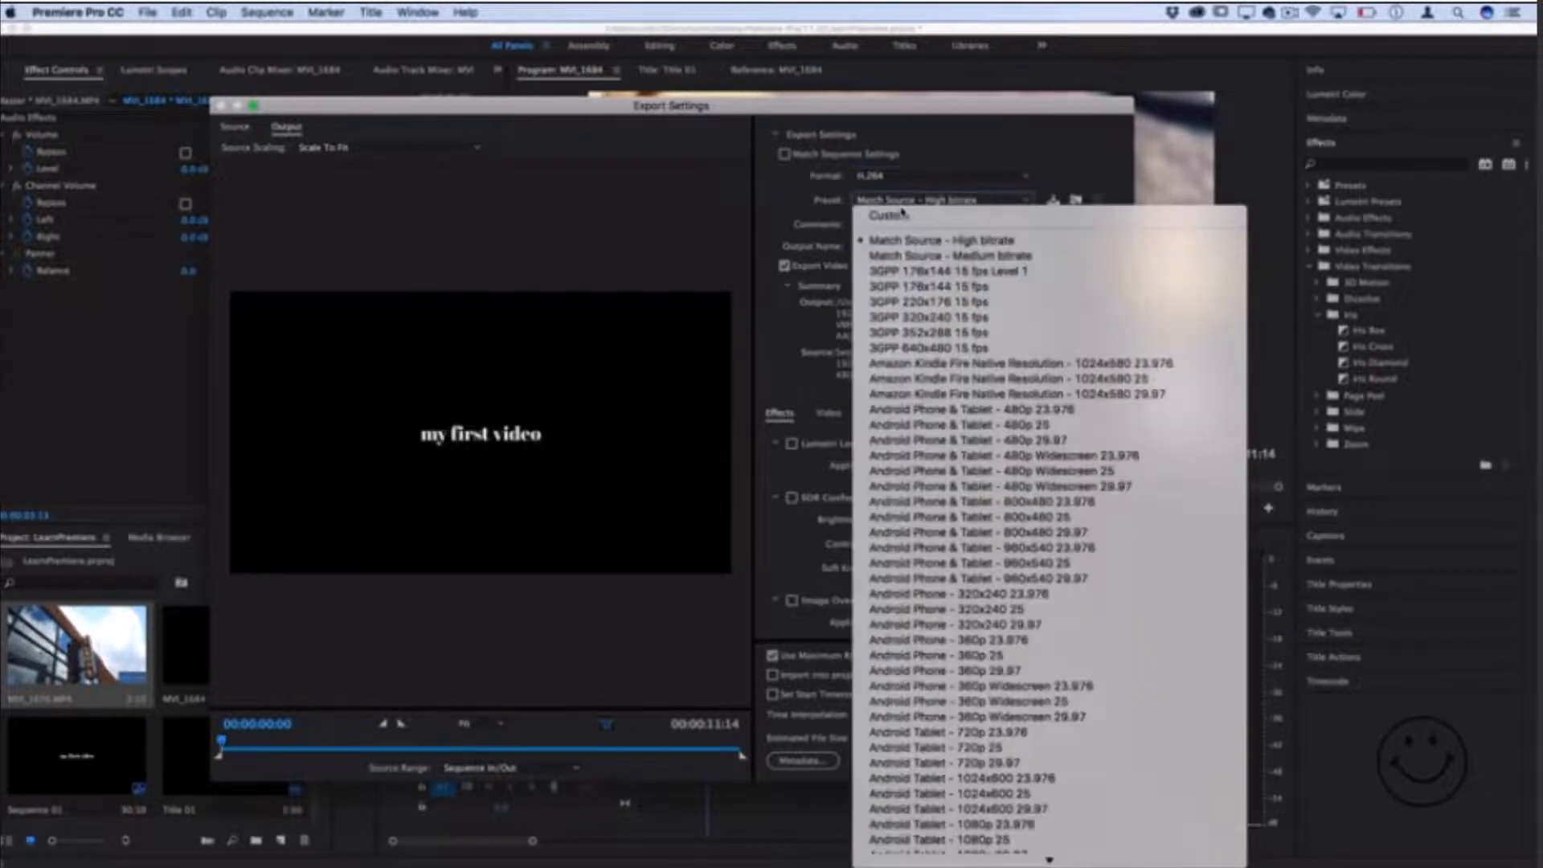
pyautogui.scroll(-5, 962, 412)
pyautogui.scroll(-3, 961, 413)
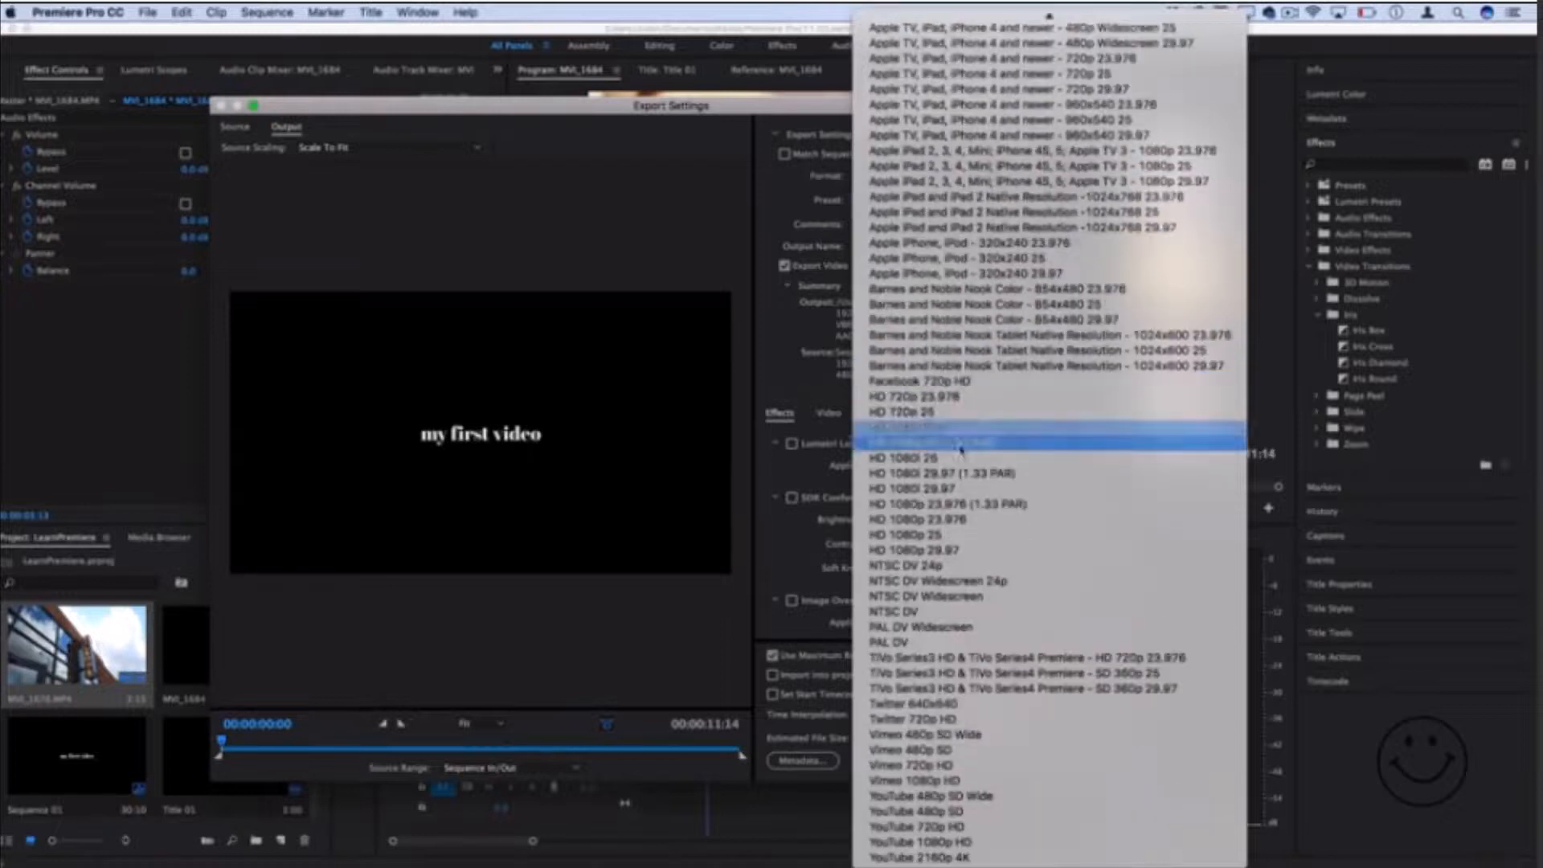
pyautogui.click(948, 844)
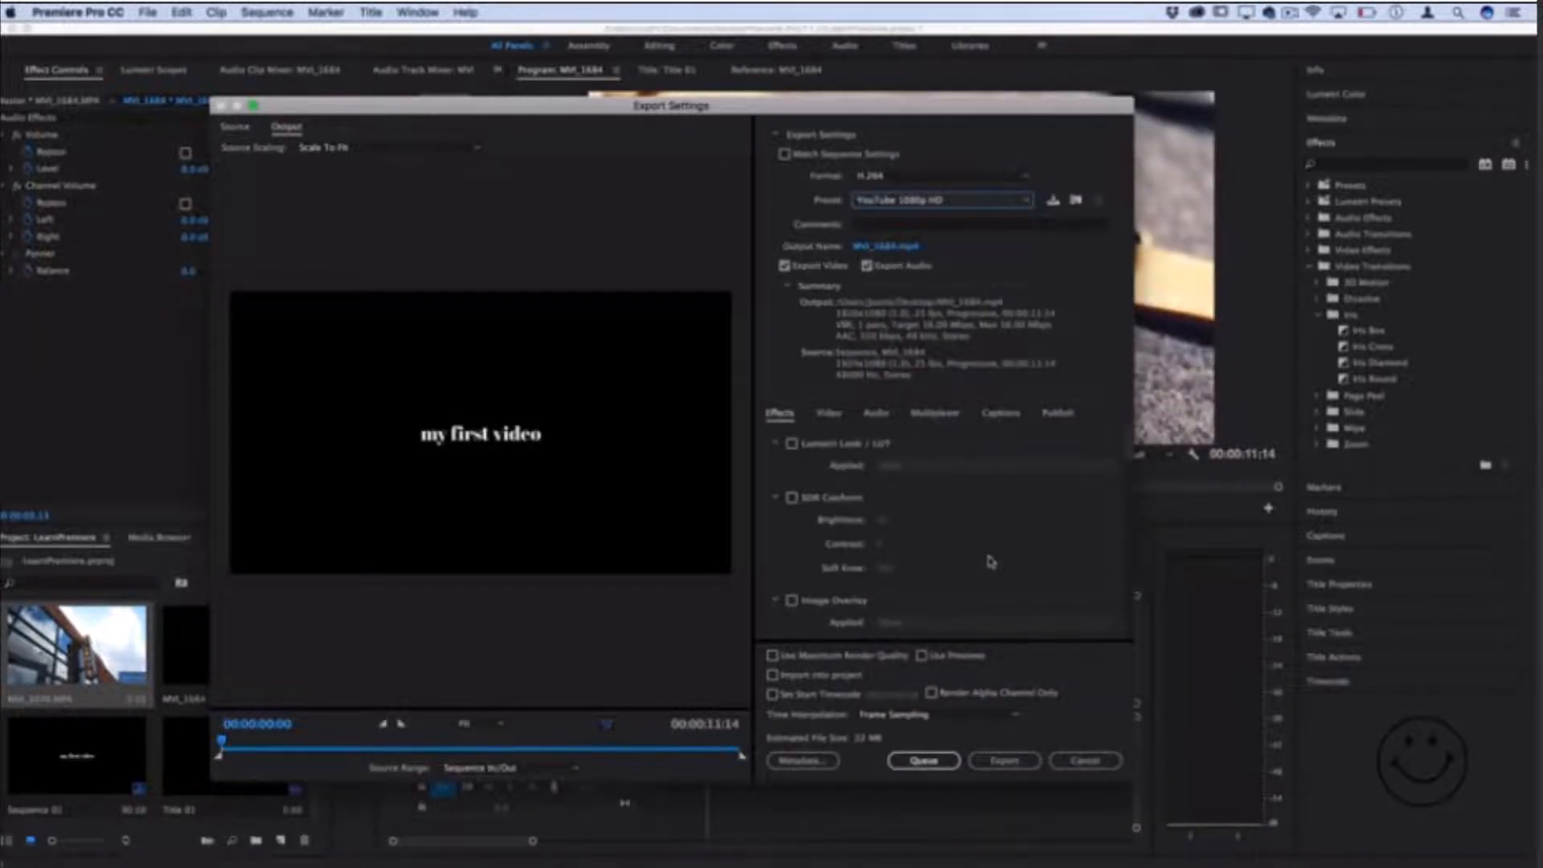
# Name the output file myfirstvideo, save it to the Desktop as an MP4, and export the sequence
pyautogui.click(867, 249)
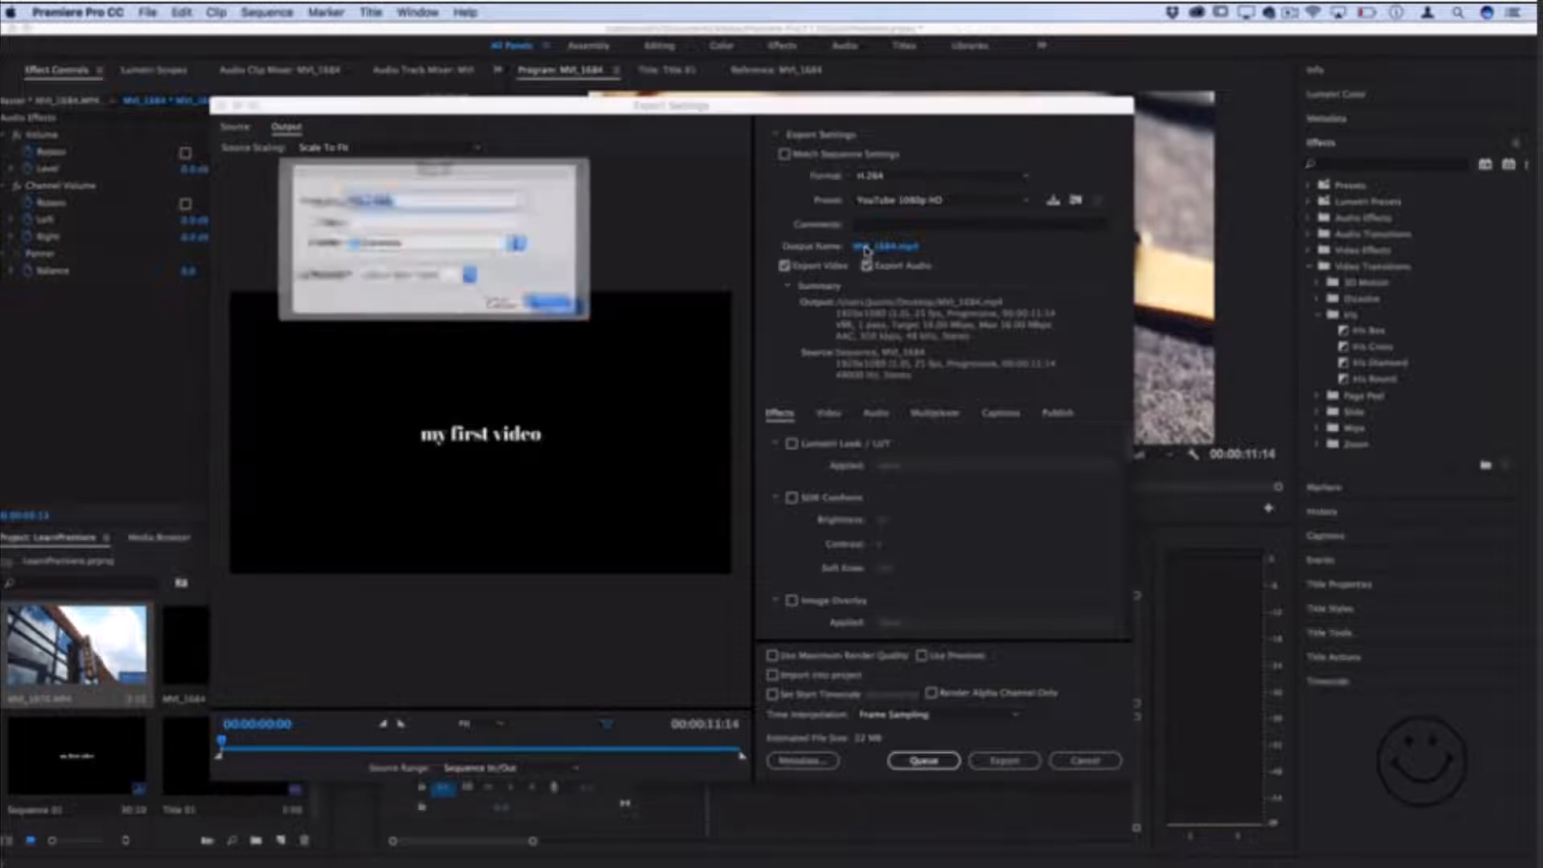
pyautogui.write('myfirstf')
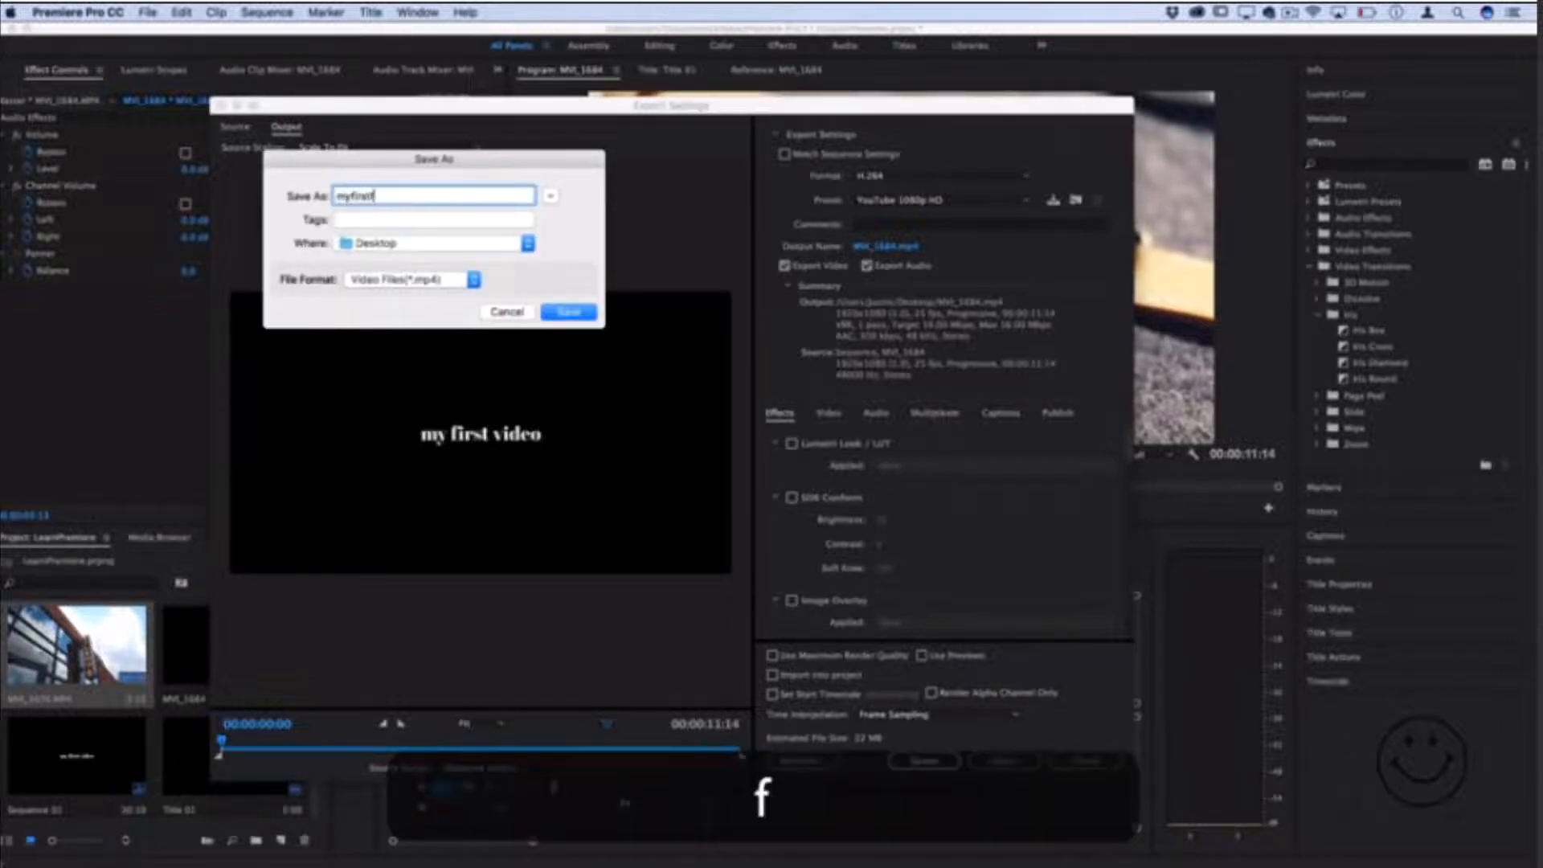
pyautogui.press('BackSpace')
pyautogui.write('video')
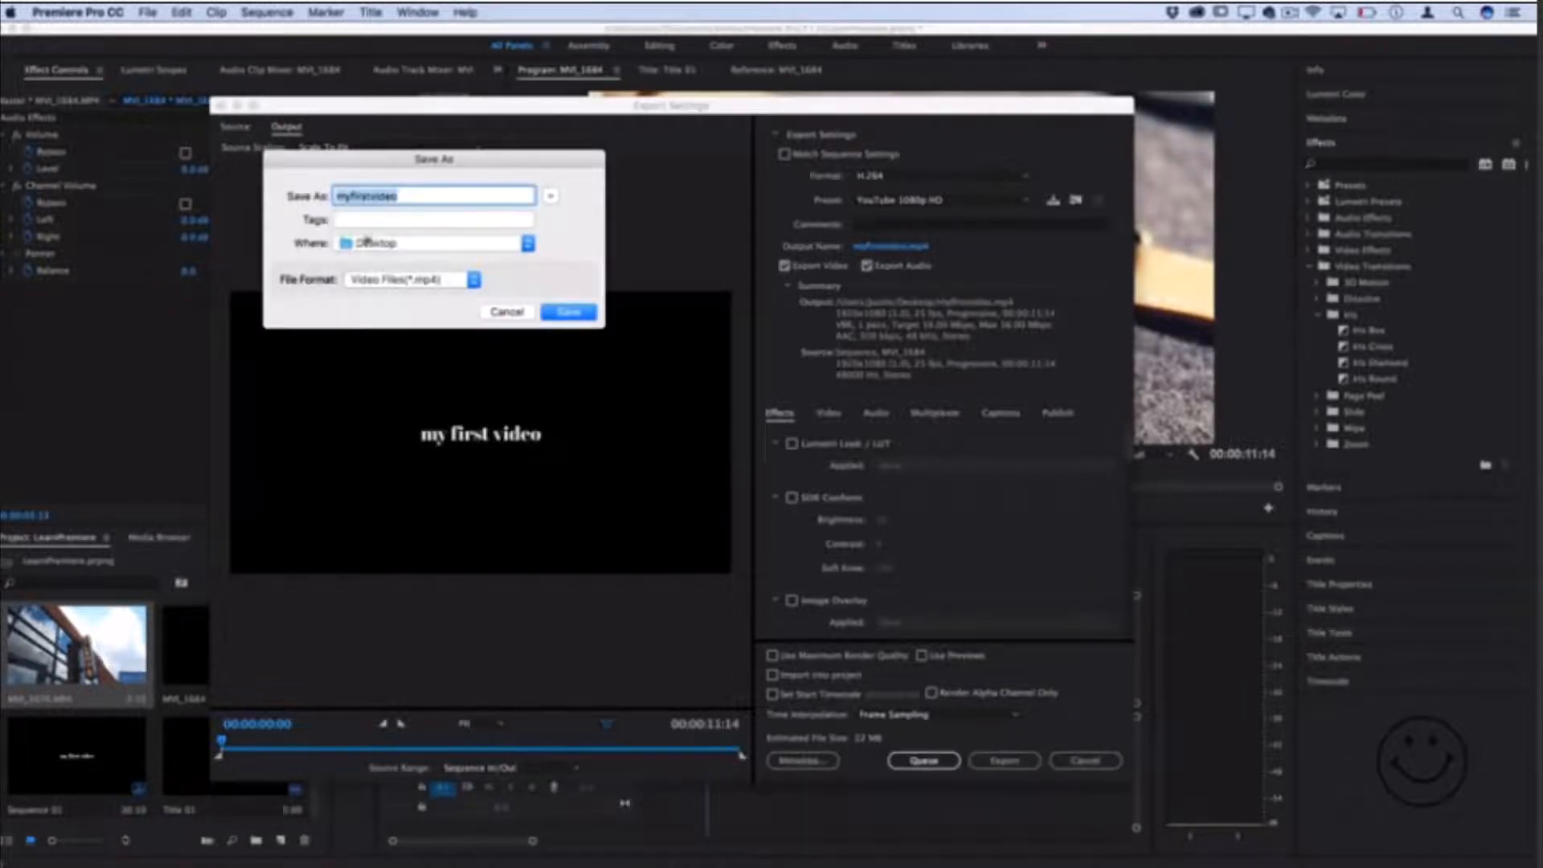
pyautogui.click(380, 245)
pyautogui.click(380, 245)
pyautogui.click(569, 312)
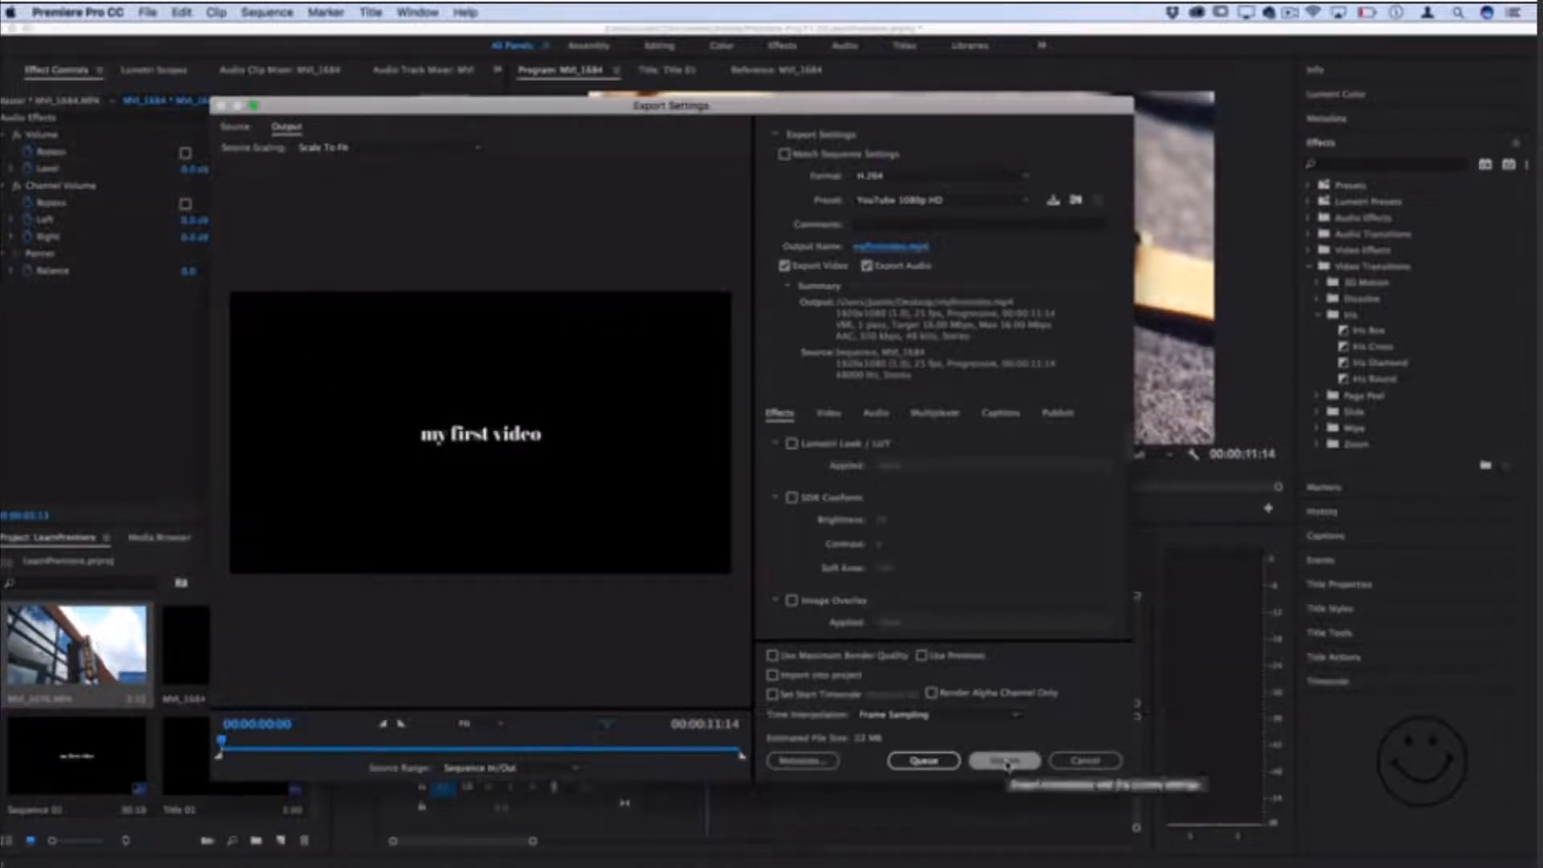
pyautogui.click(1006, 761)
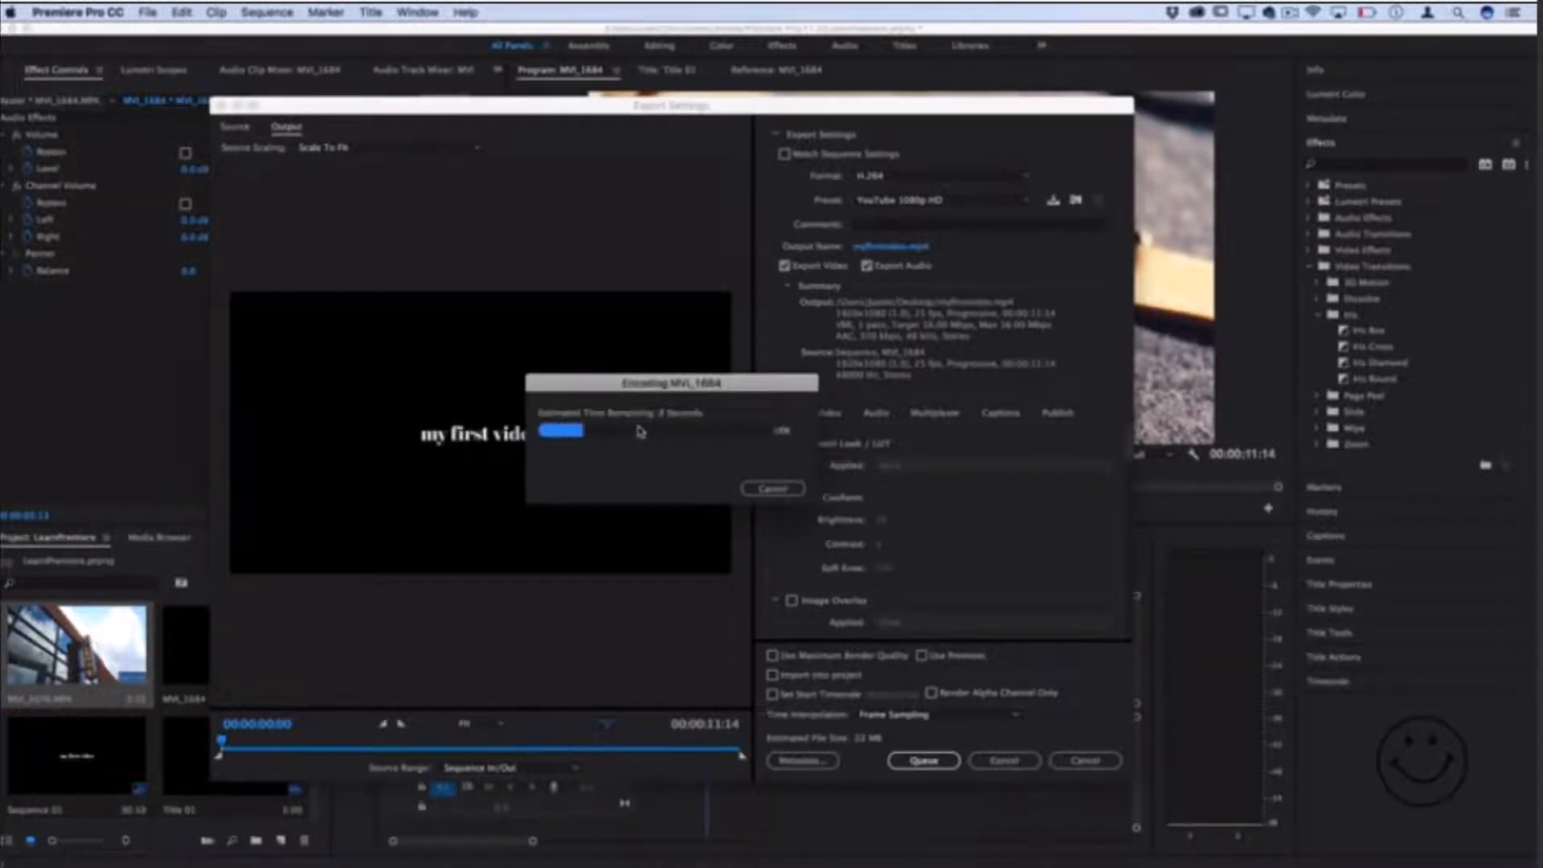